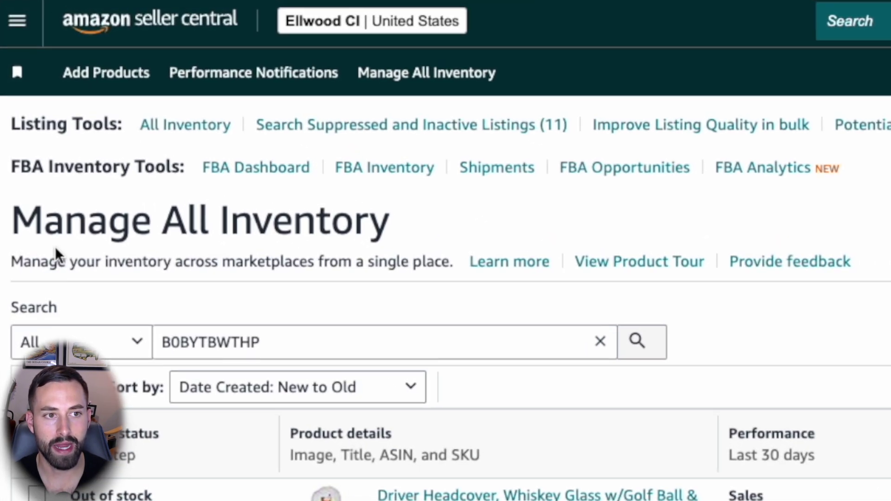
Start sending or replenishing inventory for the driver headcover listing with ASIN B0BYTBWTHP.
left_click(16, 20)
mouse_move(231, 145)
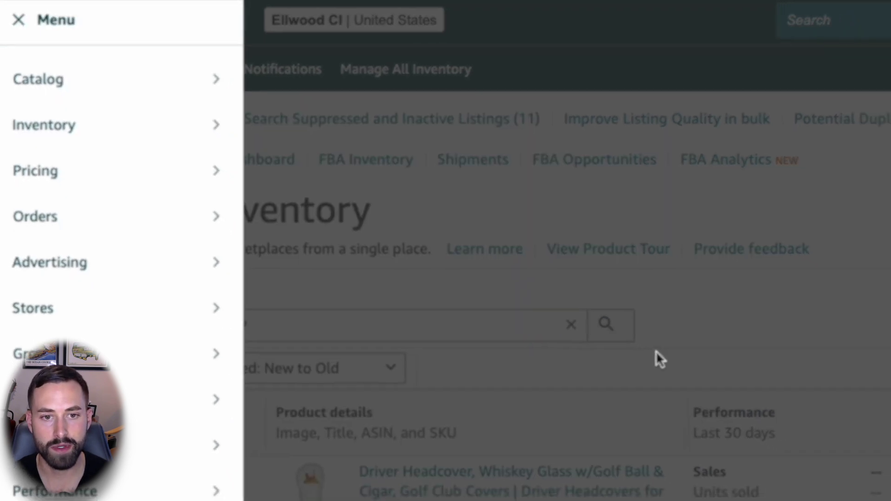
left_click(693, 392)
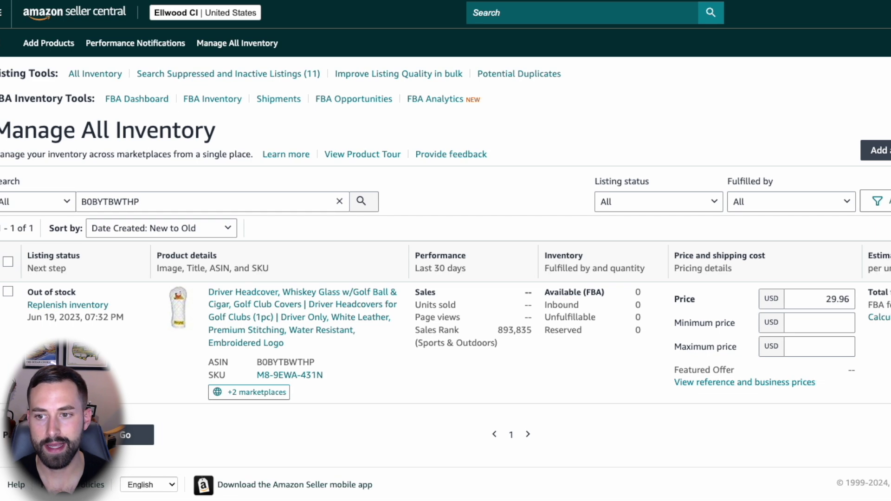
left_click(864, 301)
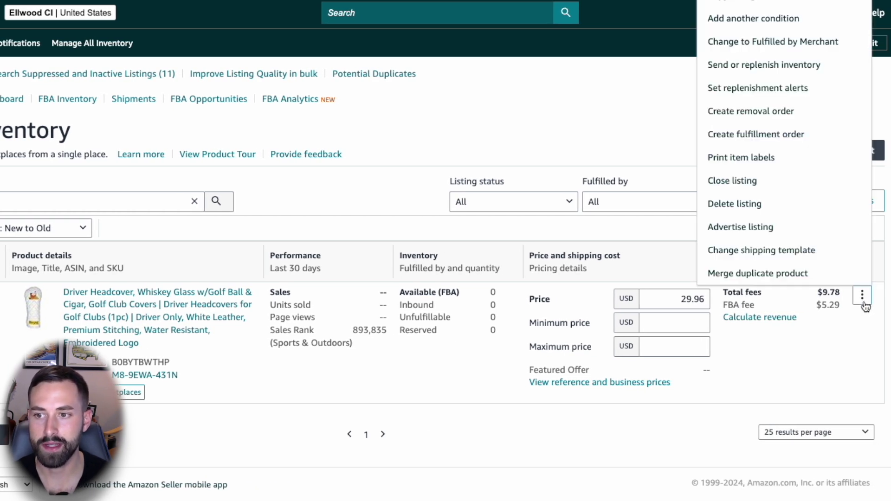
left_click(764, 68)
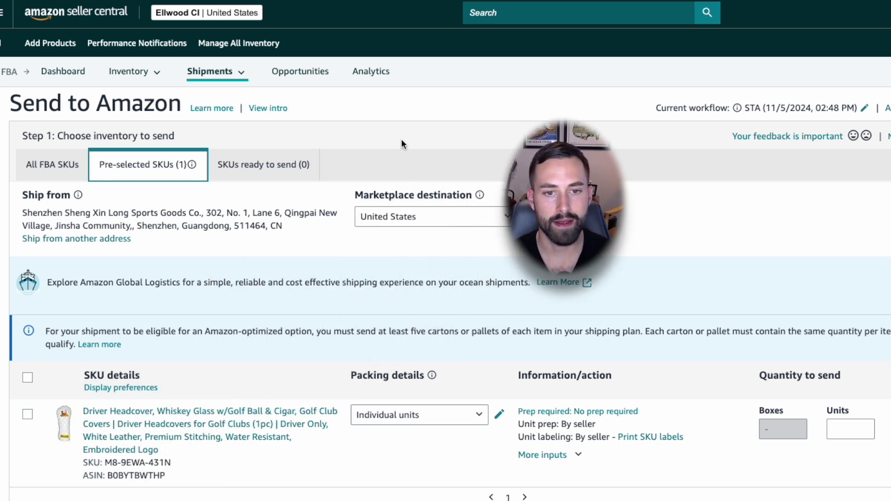
Look over the list of all FBA SKUs and return to the pre-selected SKUs.
scroll(12, 207, "down", 1)
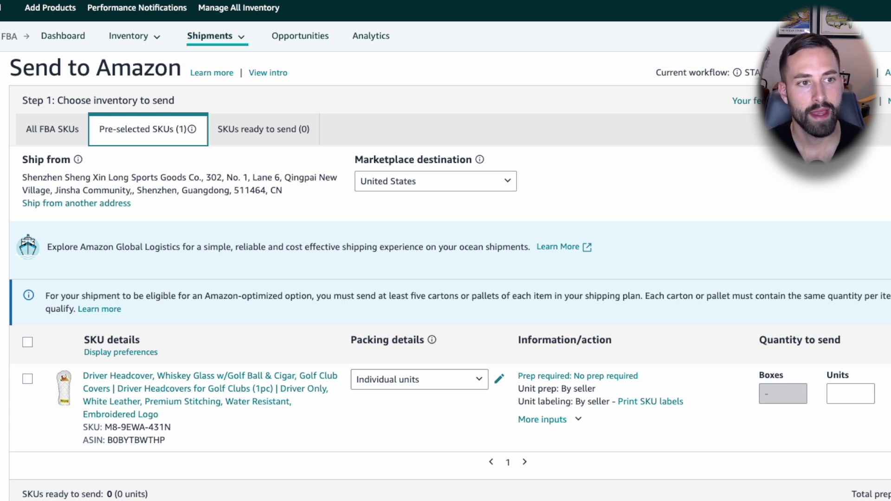
left_click(52, 126)
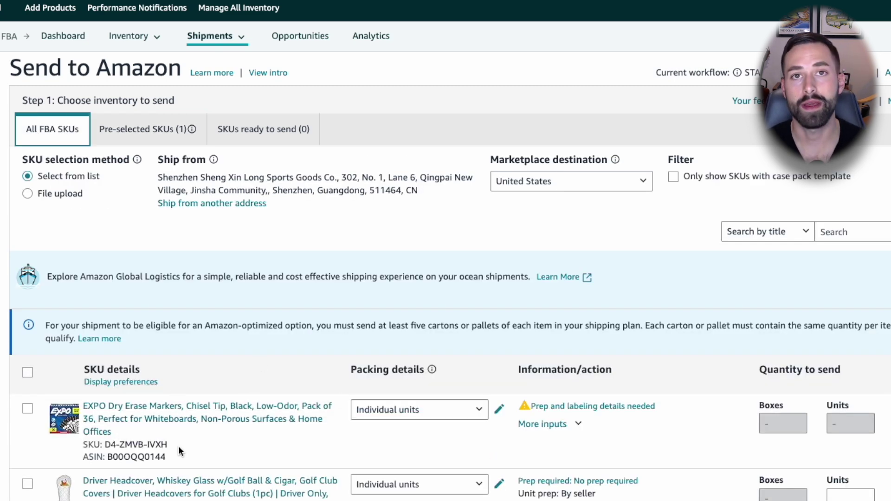
left_click(28, 408)
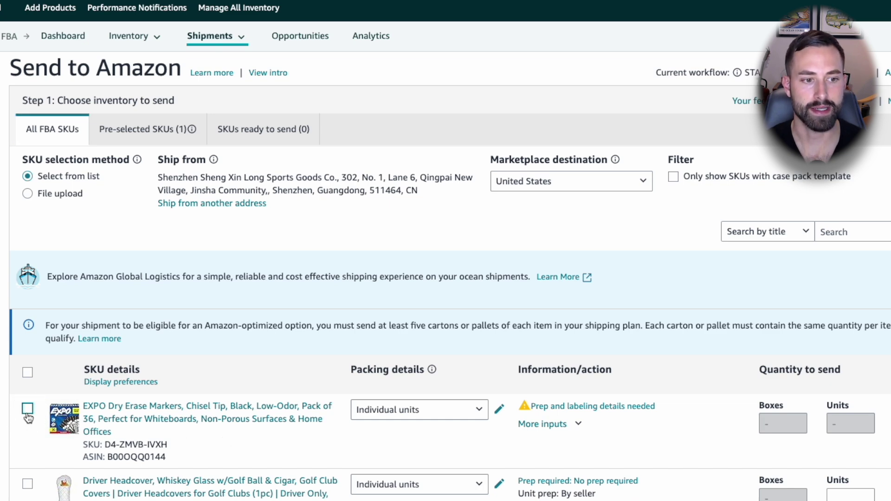
left_click(28, 444)
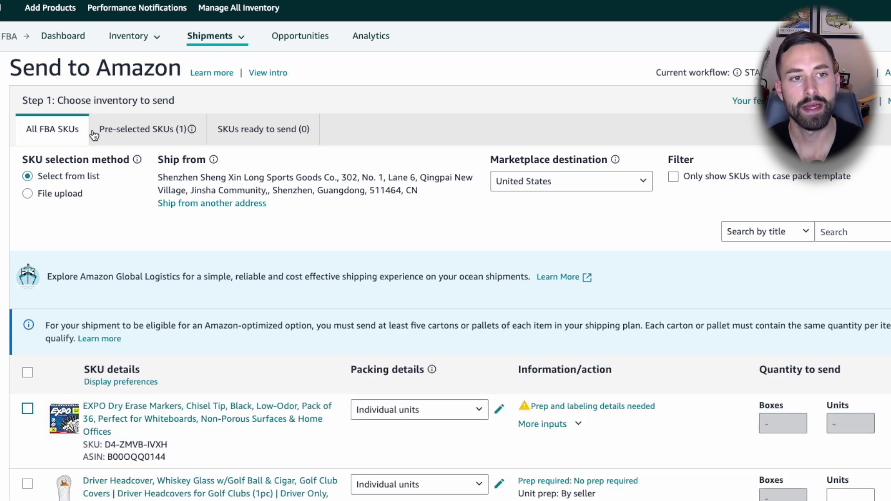
left_click(136, 142)
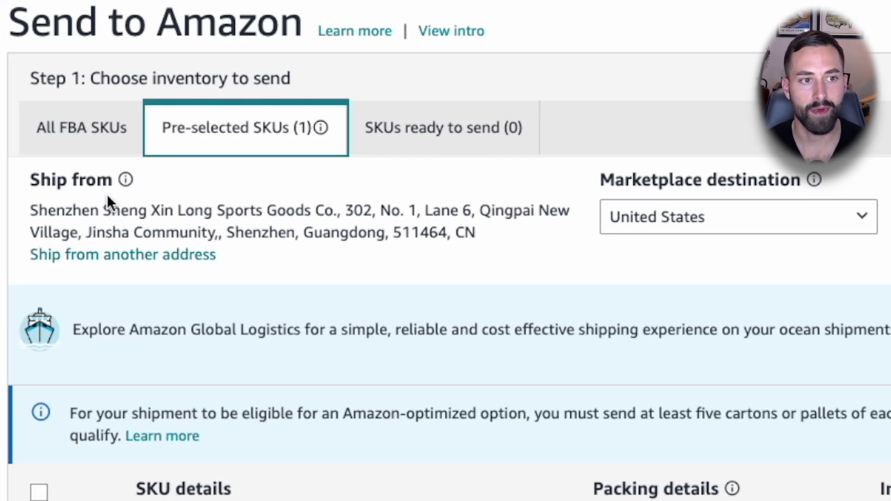
Review the current ship-from address and open the choice of other ship-from addresses.
left_click_drag(33, 209, 515, 237)
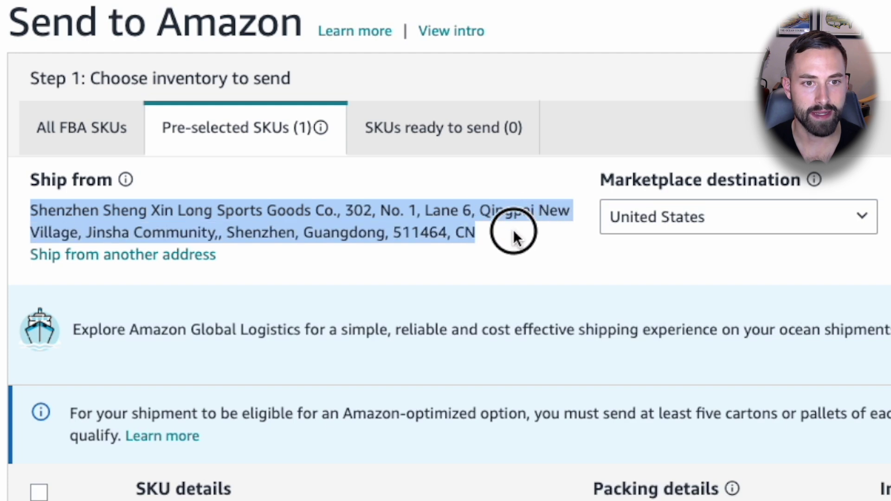
left_click(513, 237)
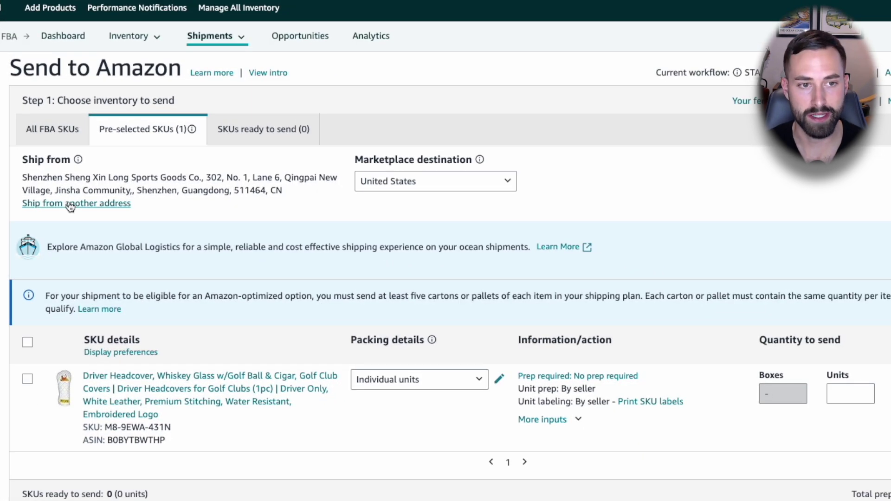
left_click(70, 206)
left_click(67, 210)
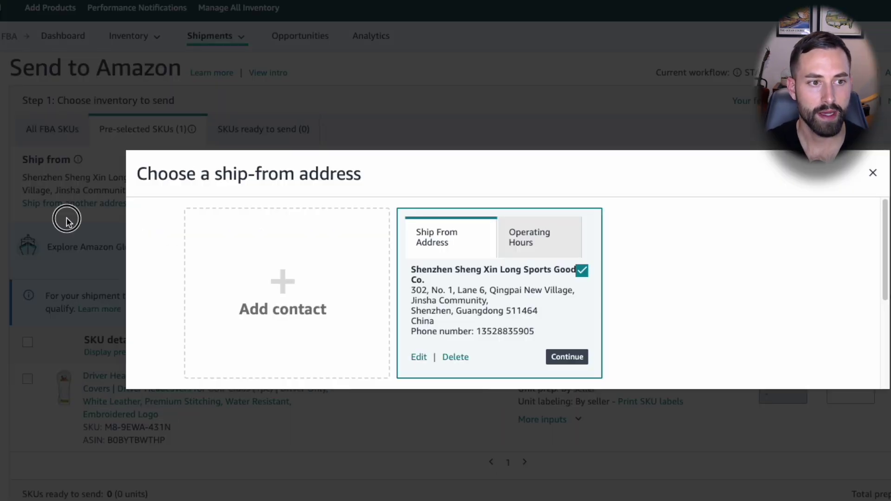
left_click(82, 205)
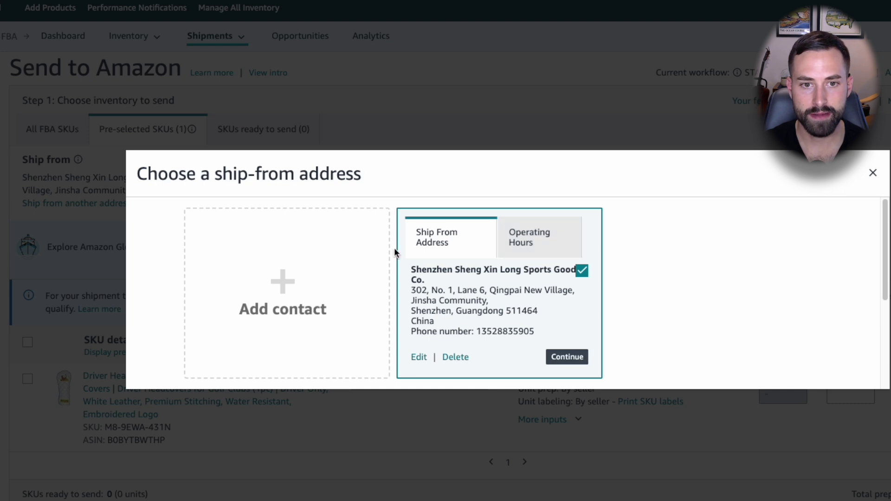
Add a new ship-from contact for Debt To Dollars in the United States and select it for the shipment.
left_click(285, 297)
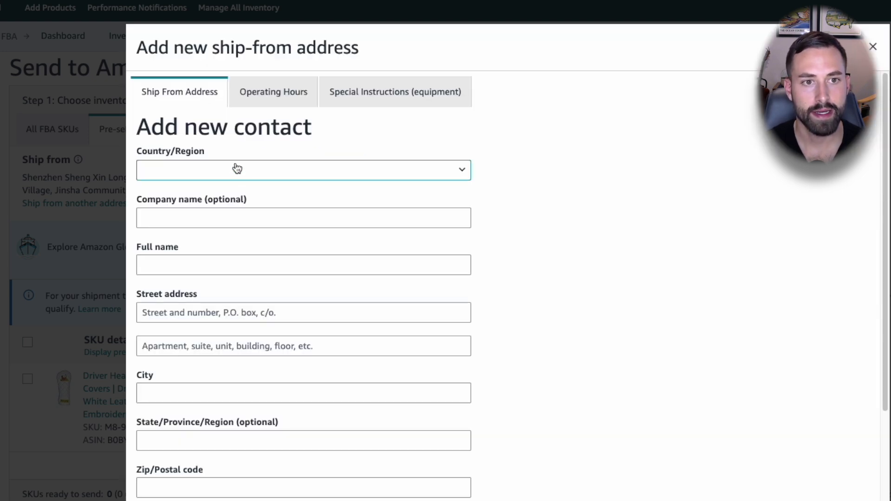
scroll(358, 160, "down", 5)
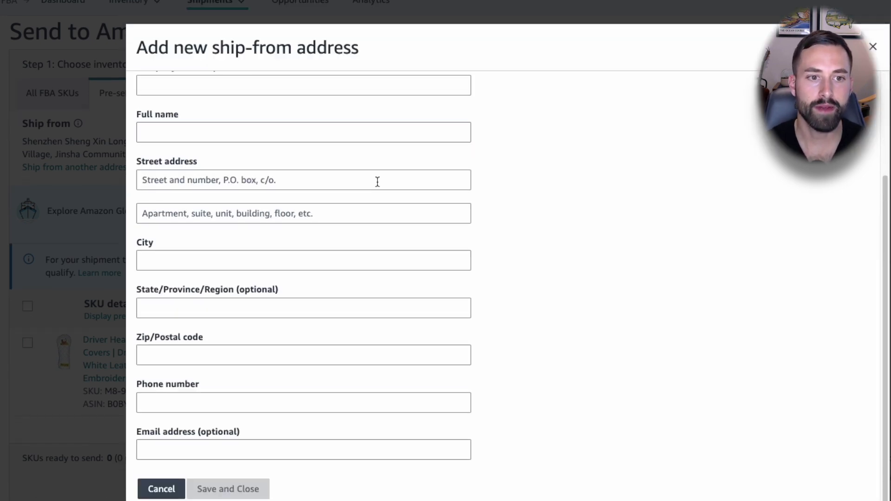
scroll(371, 189, "up", 5)
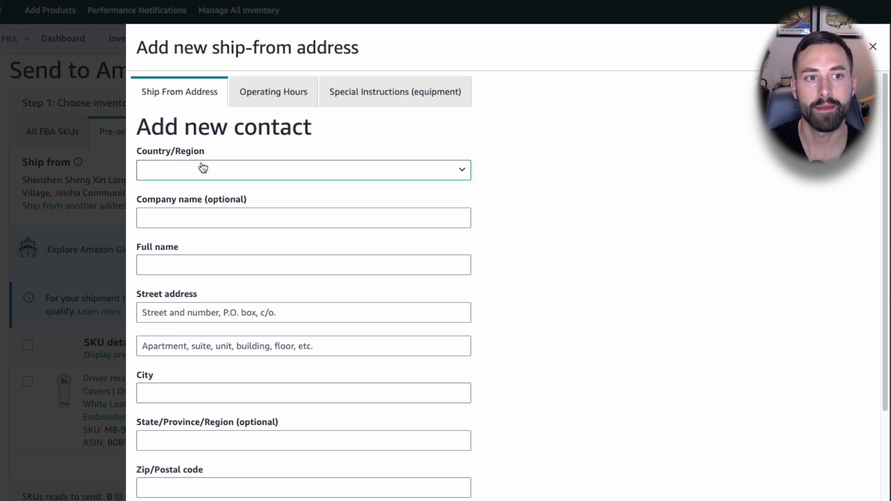
left_click(185, 170)
left_click(207, 219)
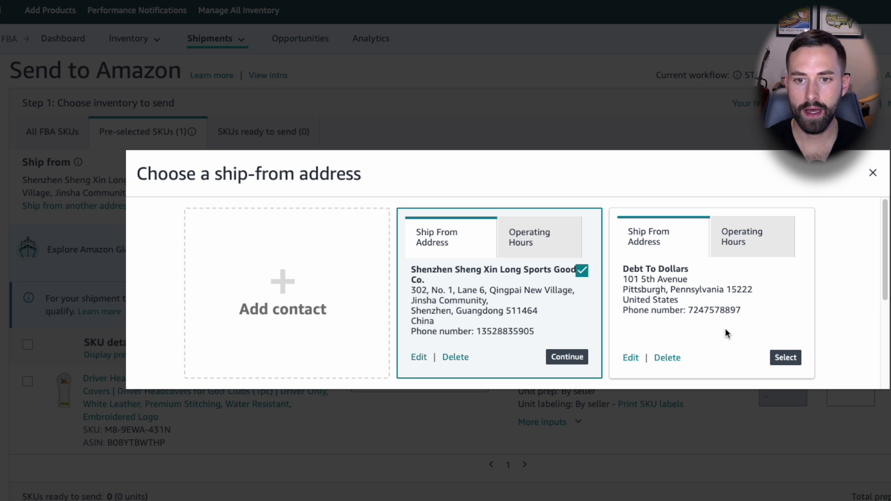
left_click(786, 359)
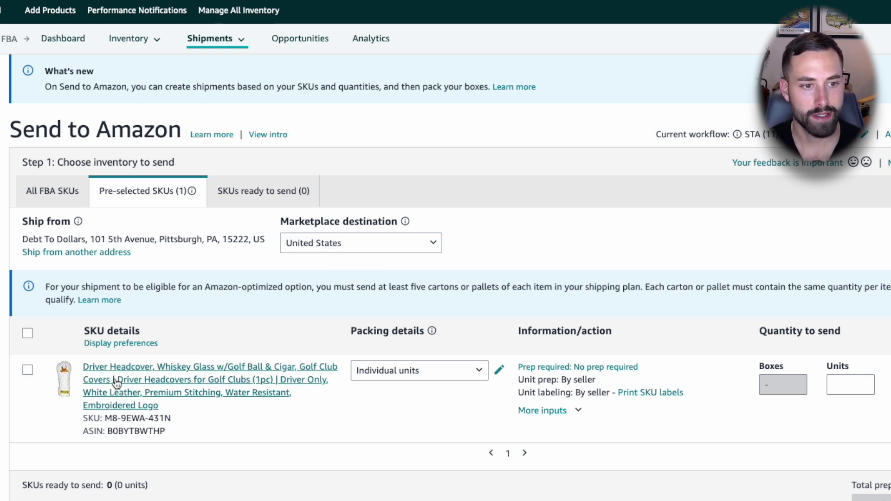
Start a new packing template in the packing details of the driver headcover SKU.
scroll(139, 372, "down", 1)
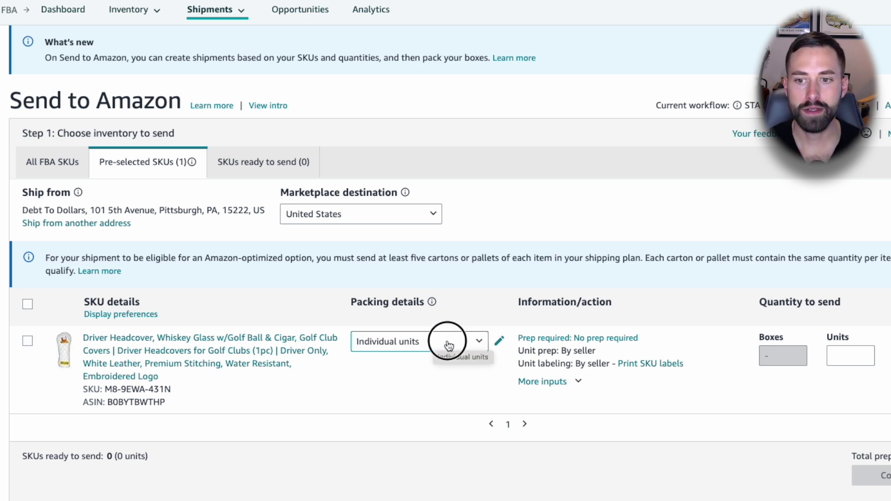
left_click(447, 342)
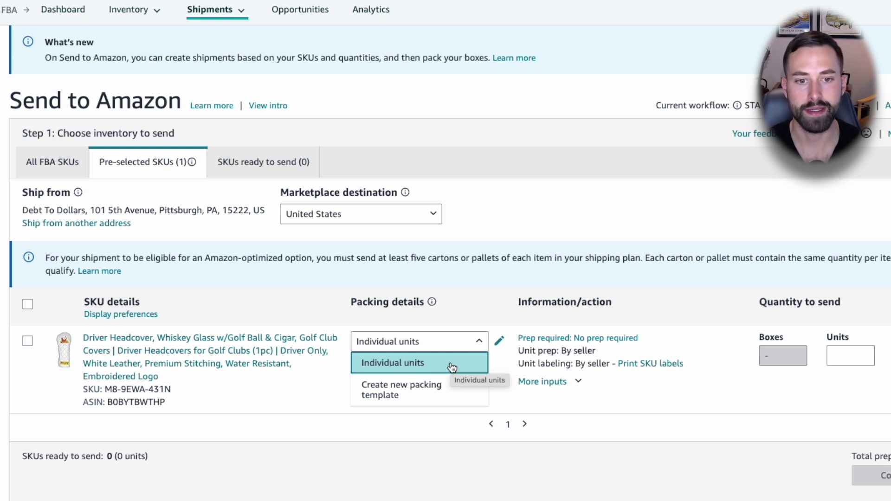
left_click(419, 421)
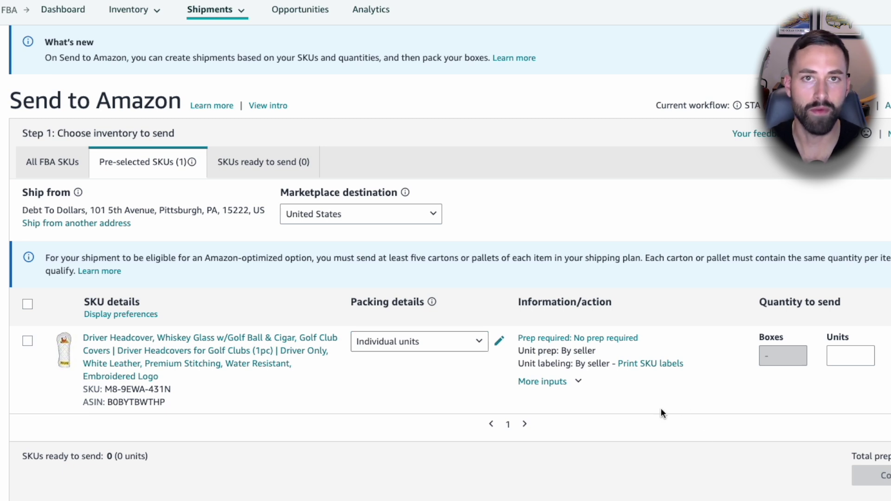
left_click(447, 348)
left_click(411, 399)
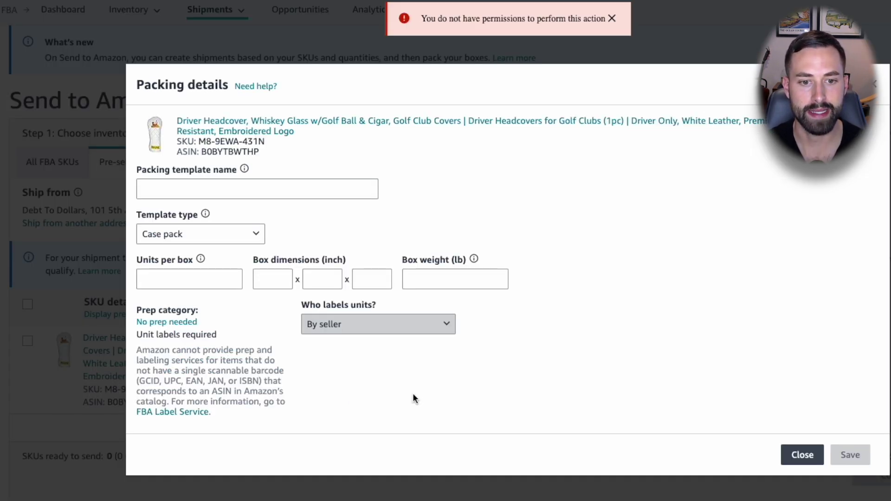
Name the packing template "Headcover Case Pack (100pcs)" with Case pack as its template type.
left_click(251, 193)
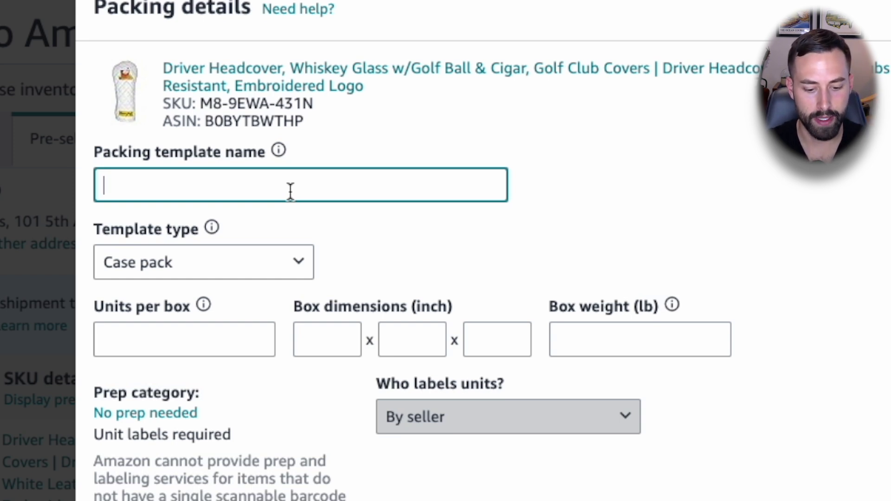
type("Headcover ")
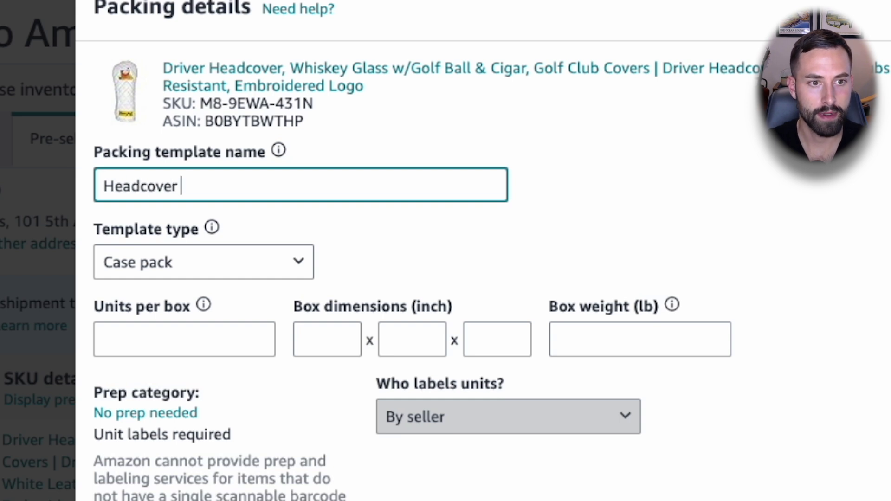
type("Case Pack ")
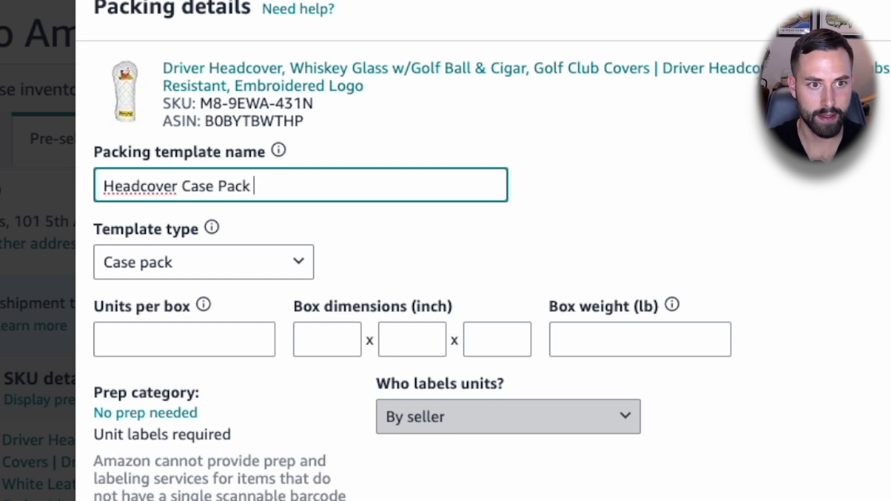
type("(100pcs)")
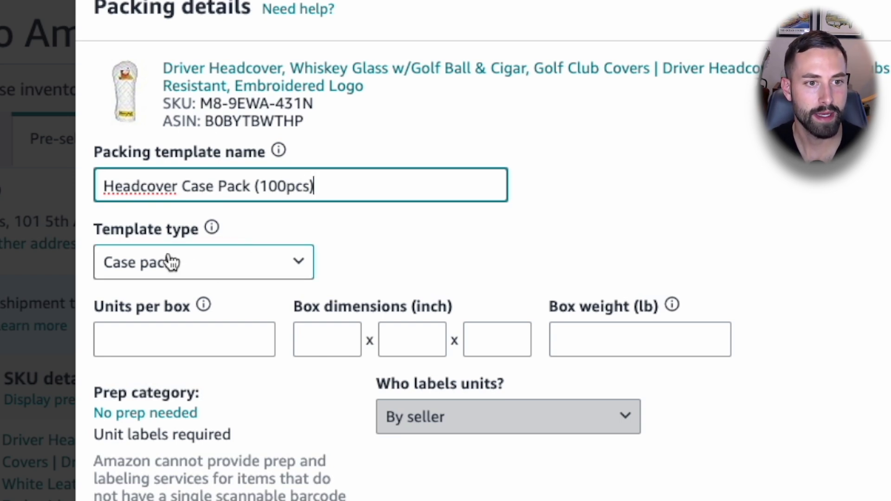
left_click(175, 268)
left_click(188, 306)
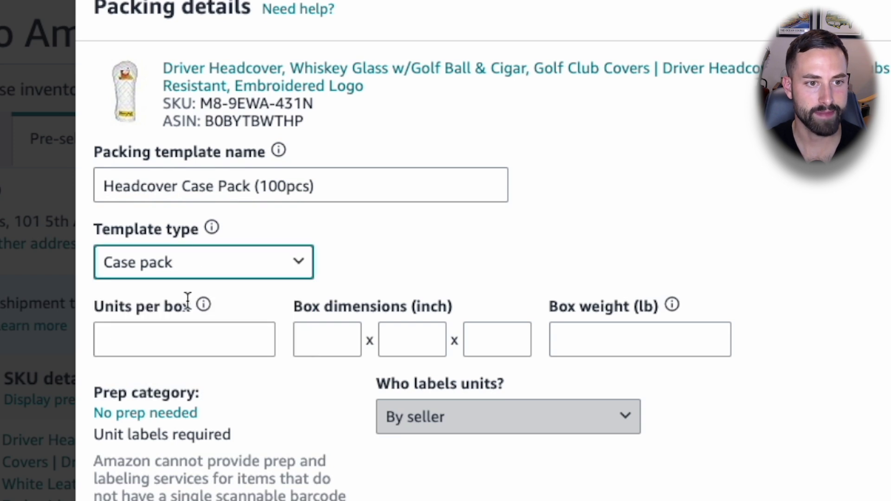
Set the units per box of the packing template to 100.
left_click(176, 349)
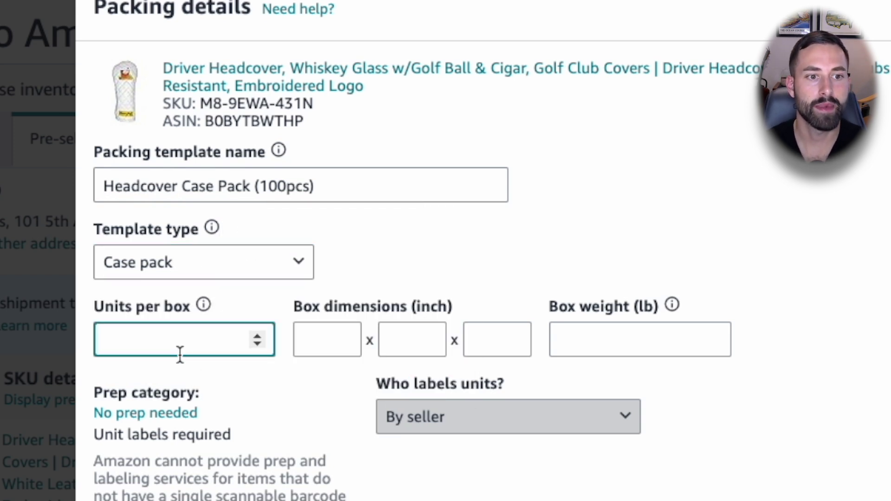
type("100")
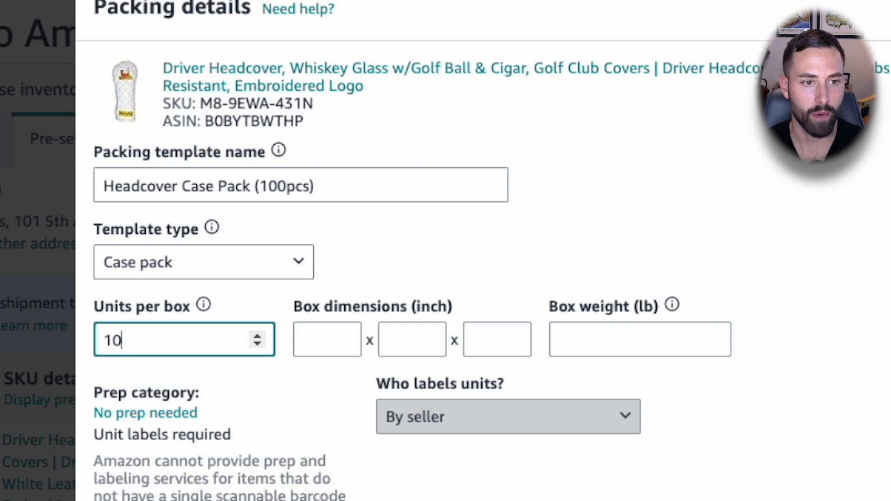
left_click(294, 378)
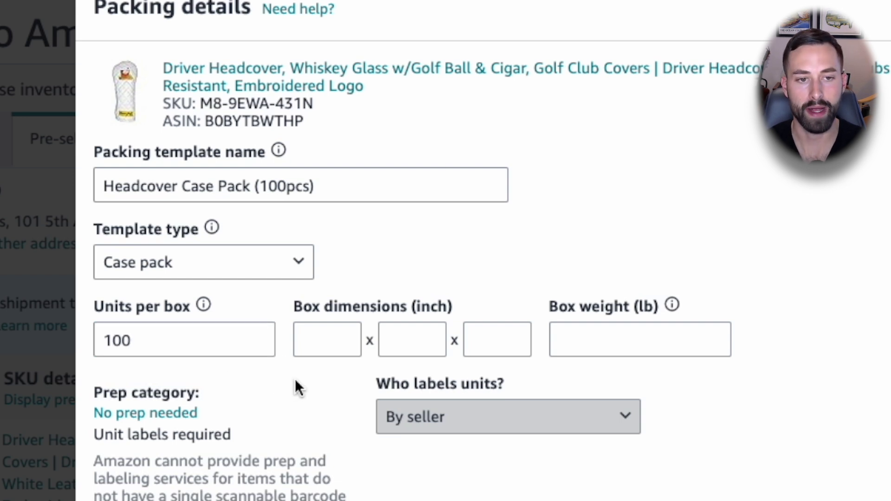
Set the packing template's box dimensions to 20 x 16 x 10 inches.
left_click(311, 346)
type("20")
left_click(408, 339)
type("20")
left_click(493, 345)
type("10")
left_click(403, 341)
type("1")
double_click(404, 343)
type("16")
Calculate 0.3 × 100 + 1.5 in Calculator and set the template's box weight to 32 lb.
left_click(595, 338)
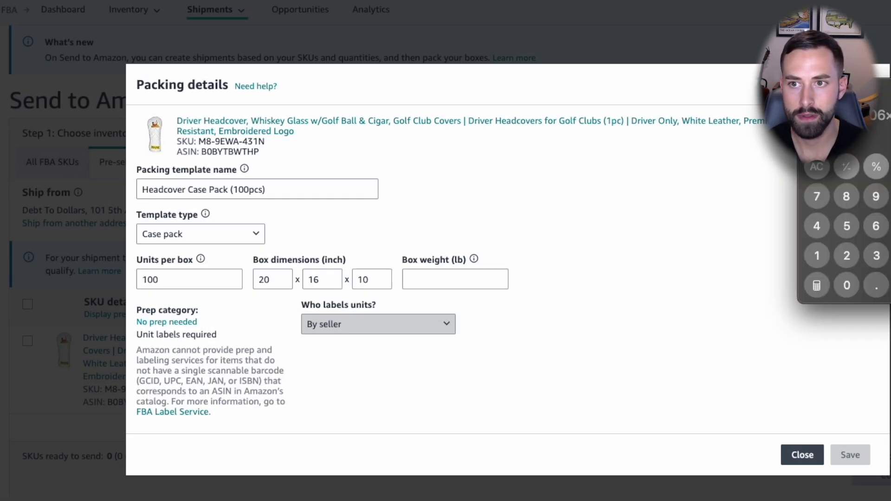
left_click(625, 275)
type("0.3*100")
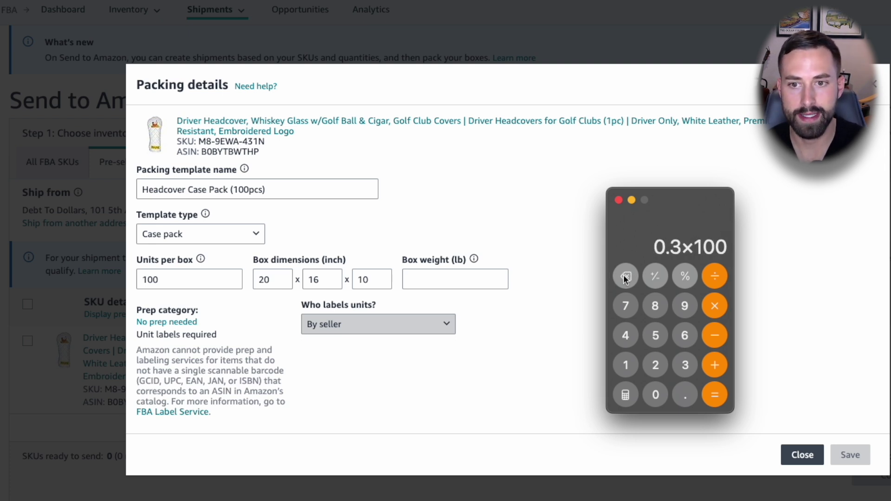
key("Return")
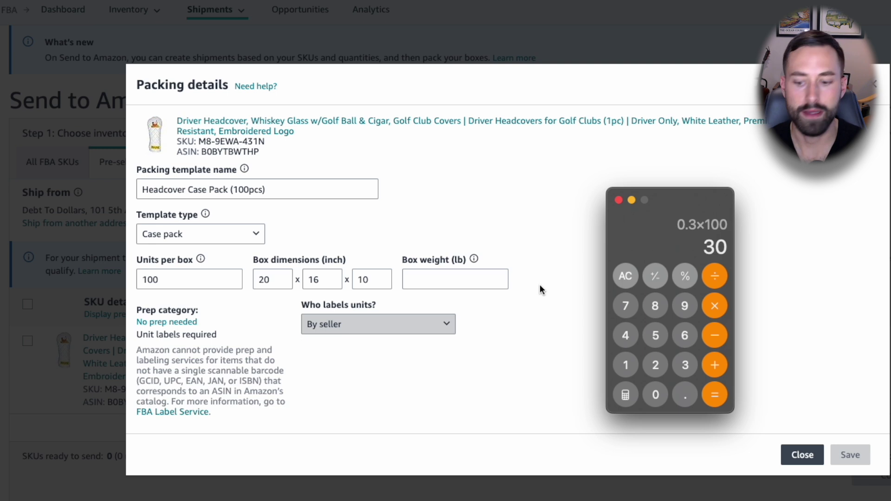
type("+1.5")
key("Return")
left_click(472, 280)
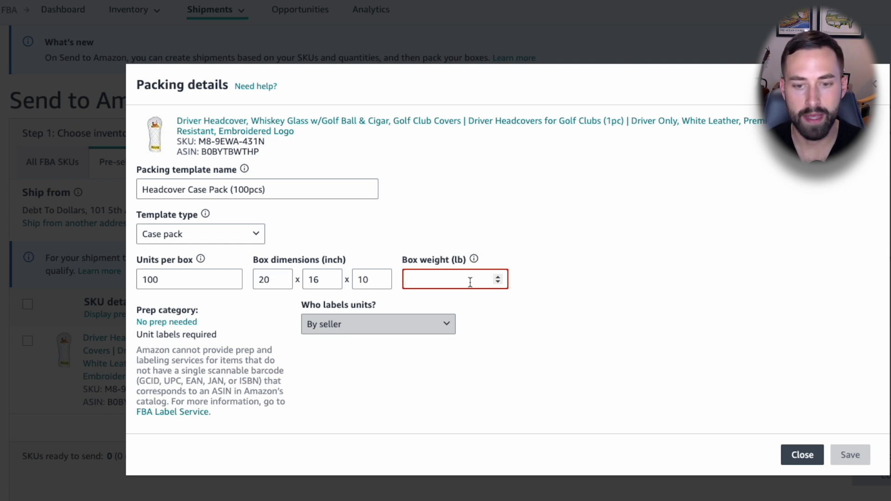
type("32")
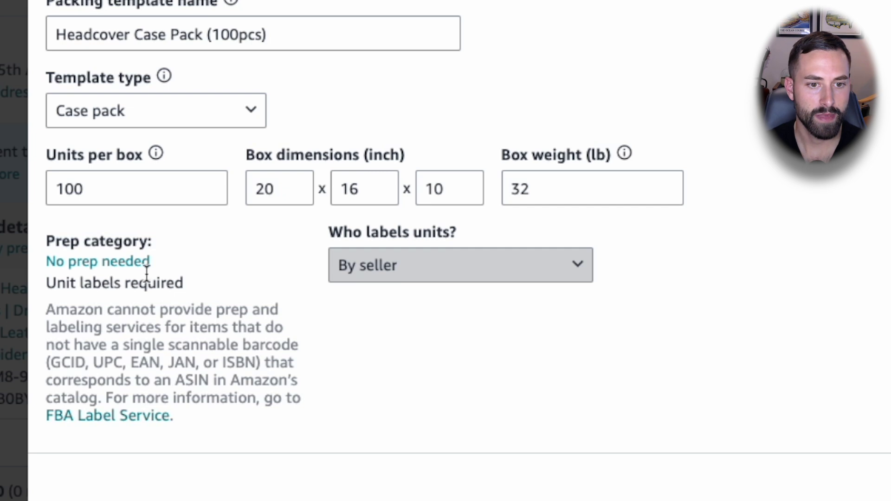
Save the case-pack packing template and confirm it with the entered box dimensions.
left_click(104, 262)
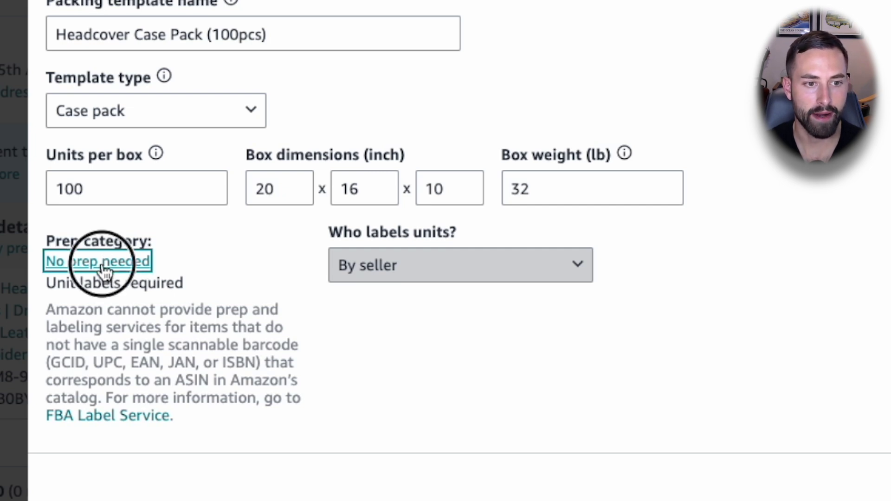
key("Escape")
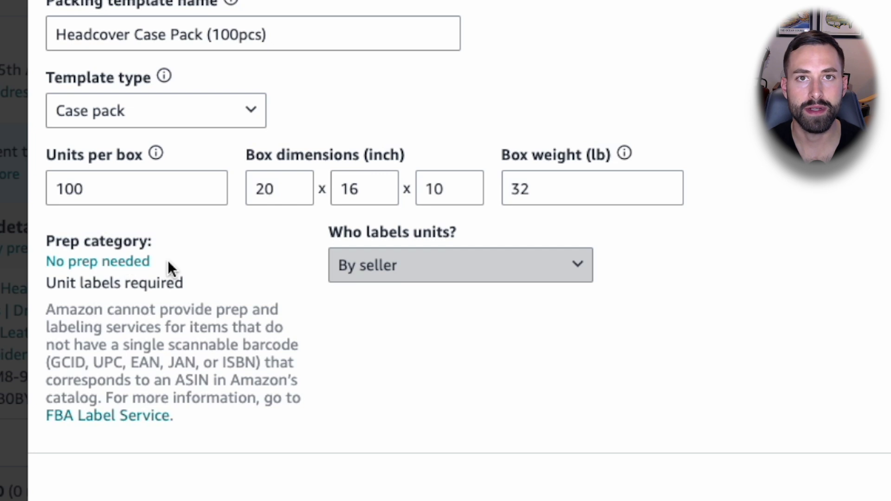
left_click_drag(432, 258, 791, 278)
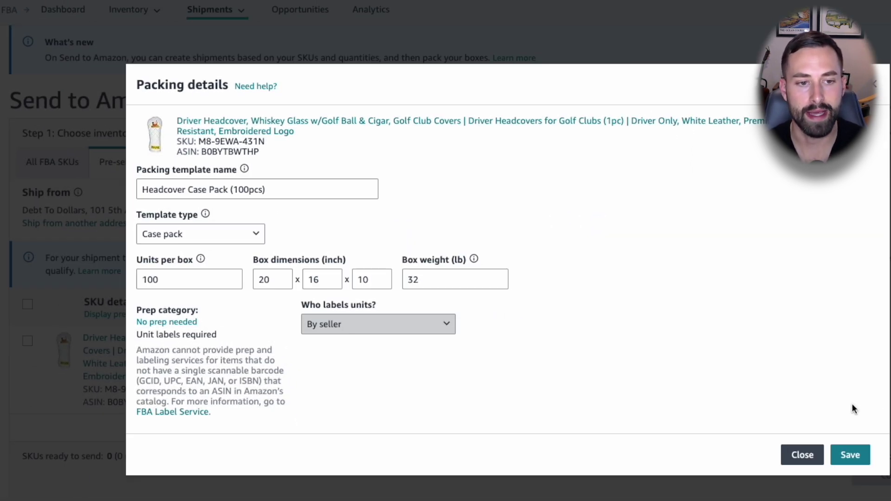
left_click(850, 455)
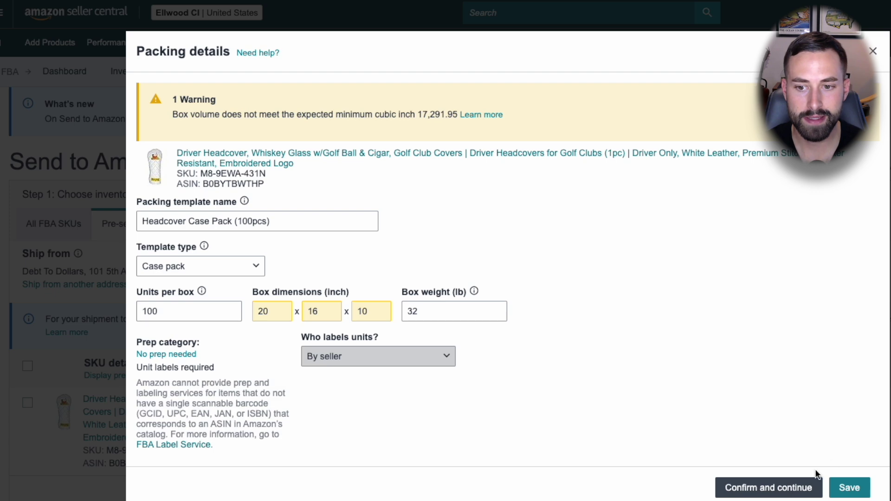
left_click(767, 492)
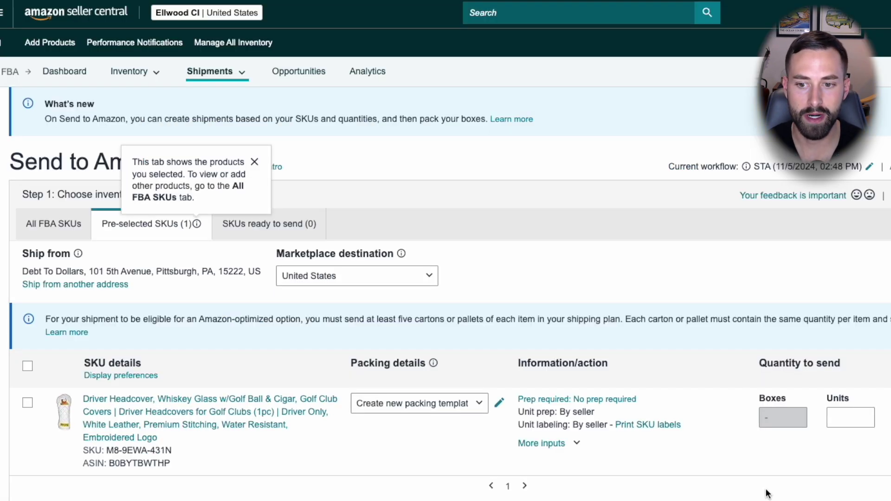
Assign the "Headcover Case Pack (100pcs)" packing template to the driver headcover SKU.
scroll(507, 320, "down", 3)
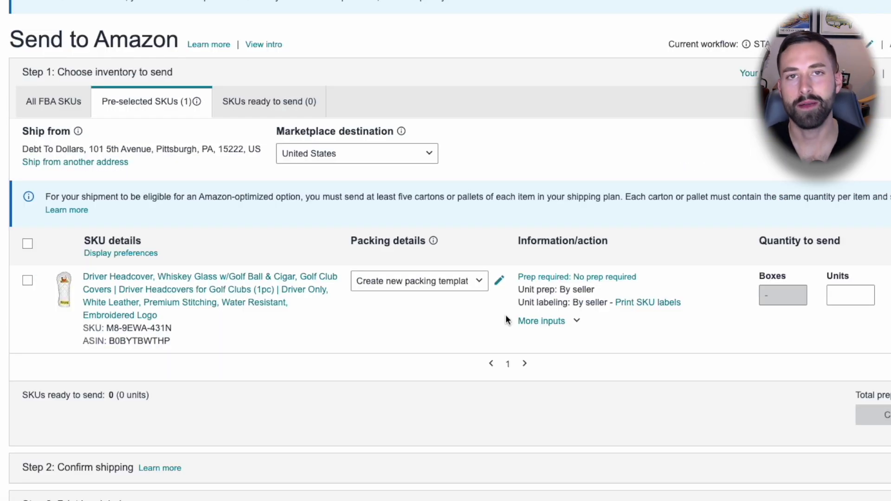
left_click(419, 285)
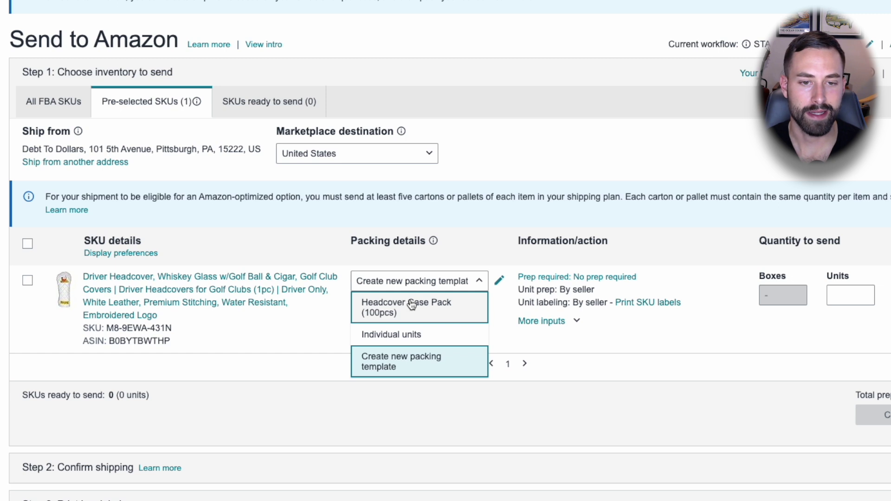
left_click(392, 308)
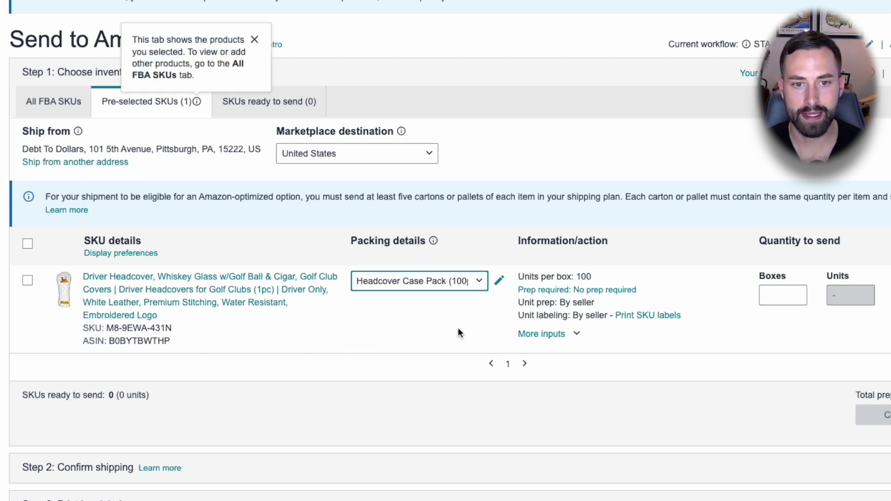
left_click(452, 327)
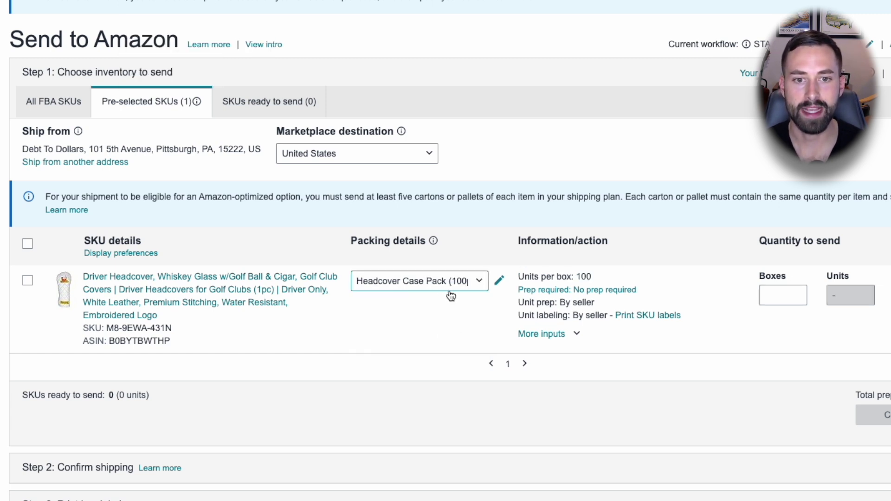
Set the driver headcover's quantity to send to 2 boxes and mark the SKU as ready to send.
triple_click(591, 276)
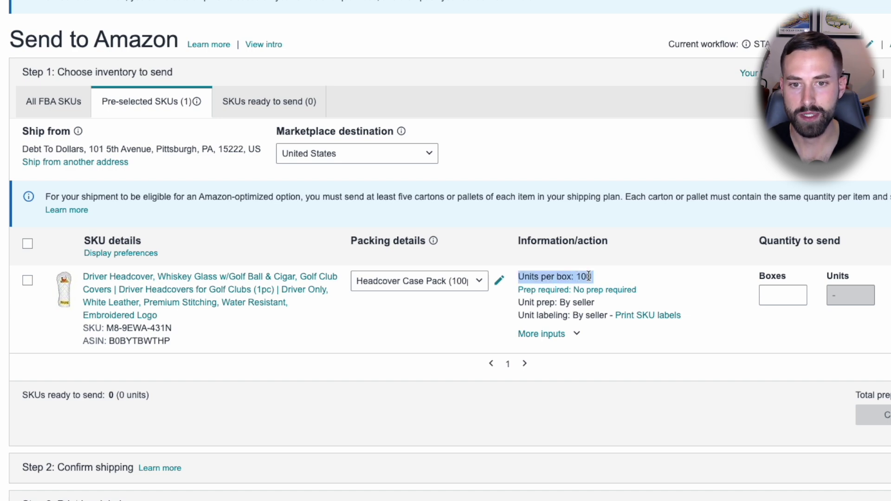
left_click(592, 277)
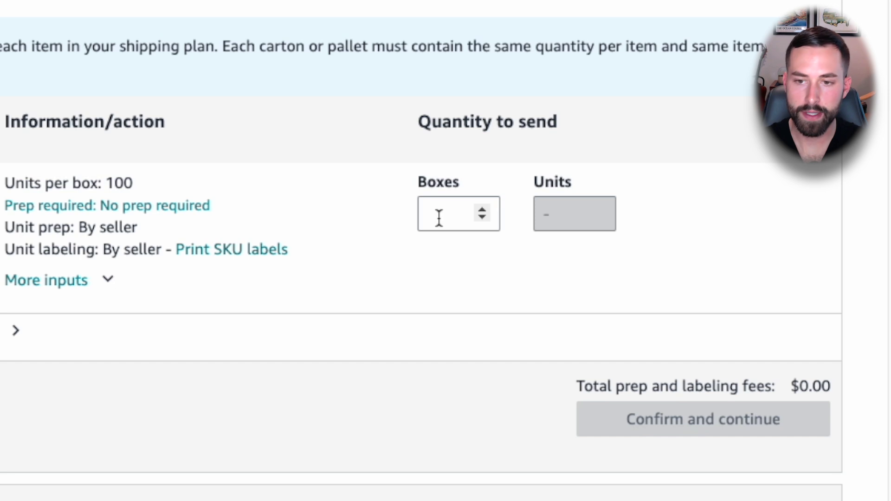
left_click(441, 218)
type("2")
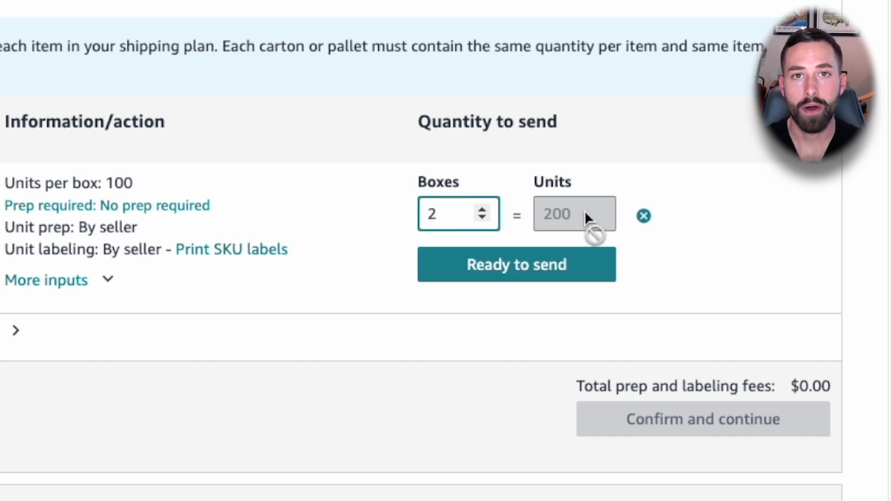
left_click(519, 273)
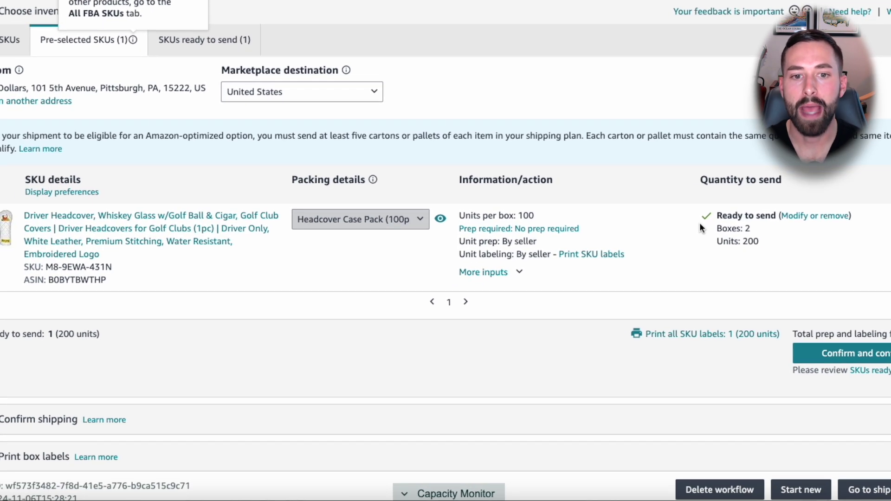
Check the standard-size storage limits and current usage in the Capacity Monitor.
left_click(461, 492)
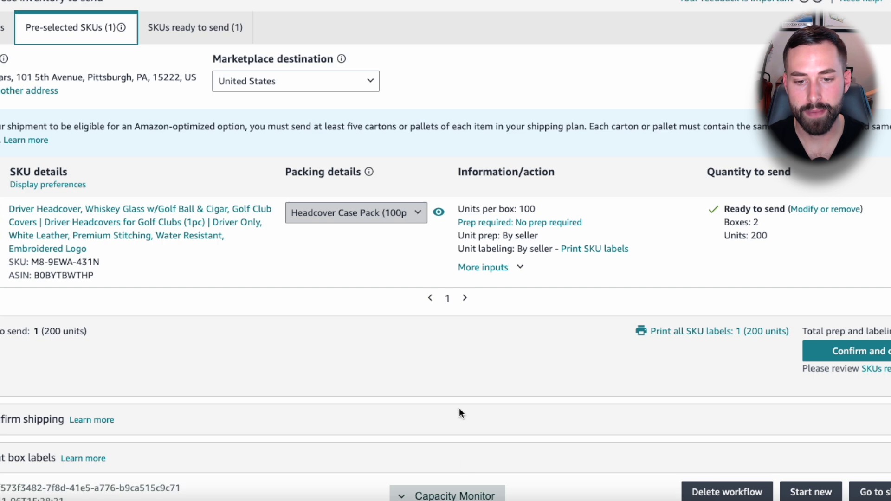
left_click(460, 496)
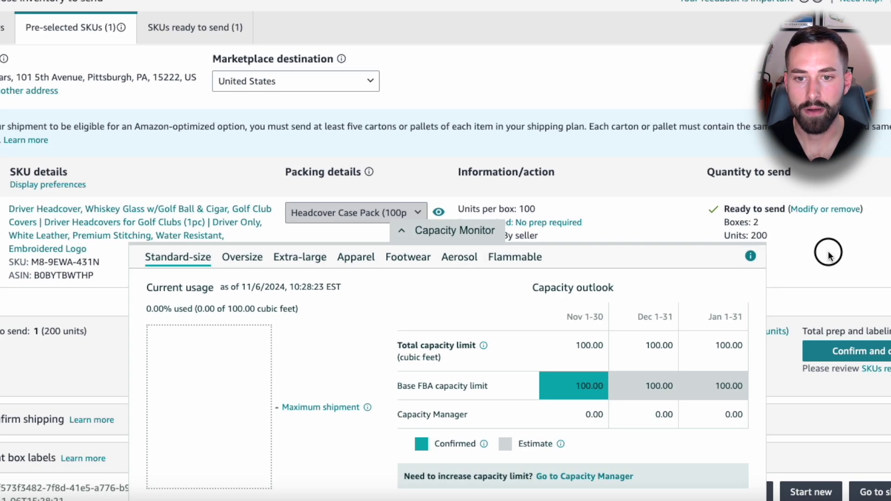
left_click(828, 254)
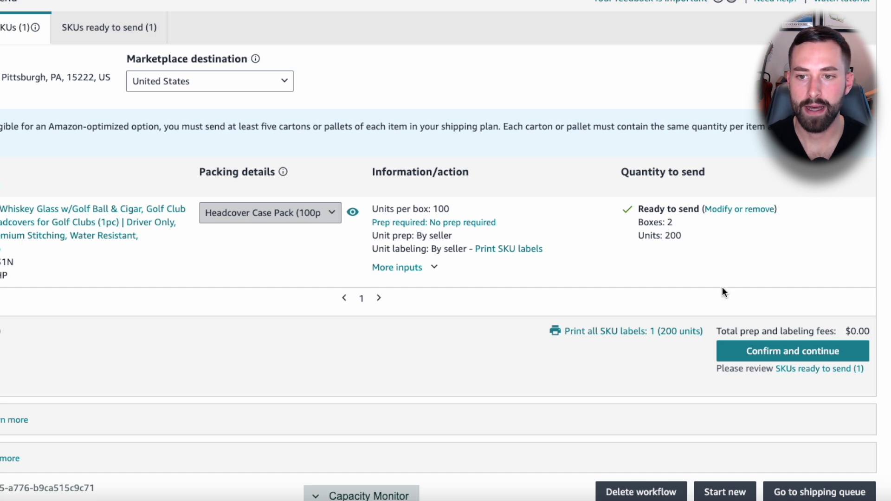
Confirm the inventory to send and set the ship date for all shipments to 11/8/2024.
left_click(784, 351)
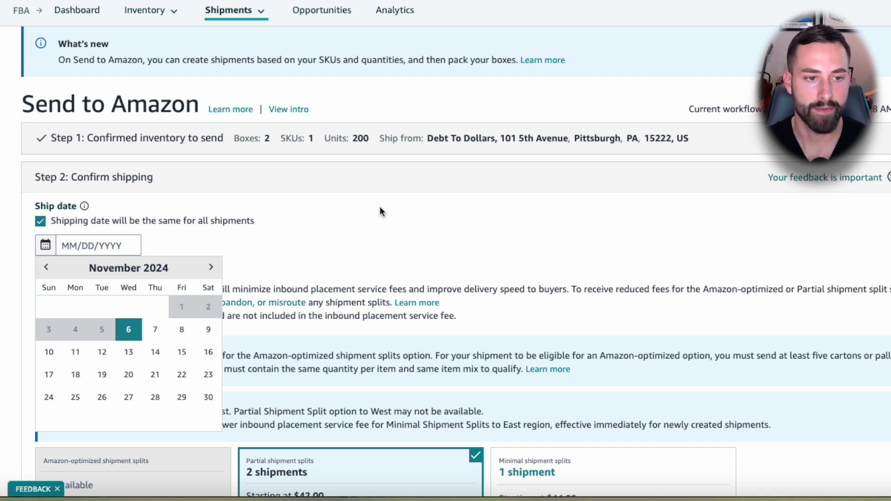
scroll(379, 207, "down", 4)
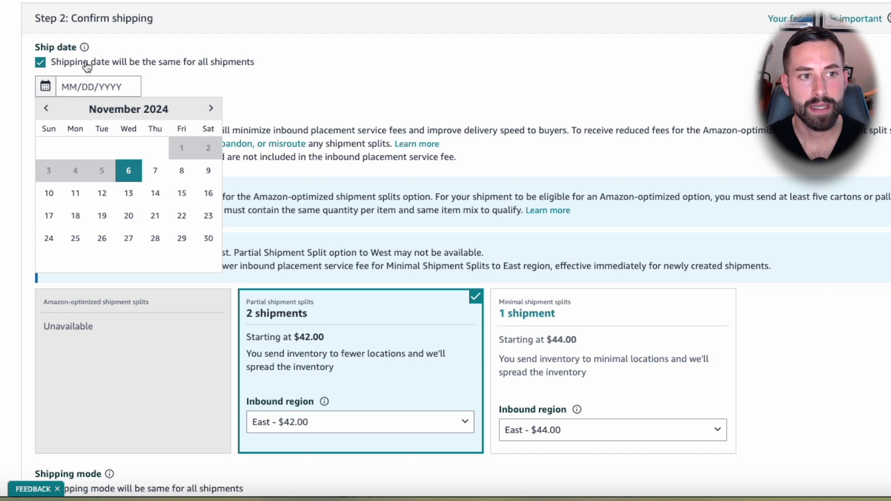
mouse_move(84, 50)
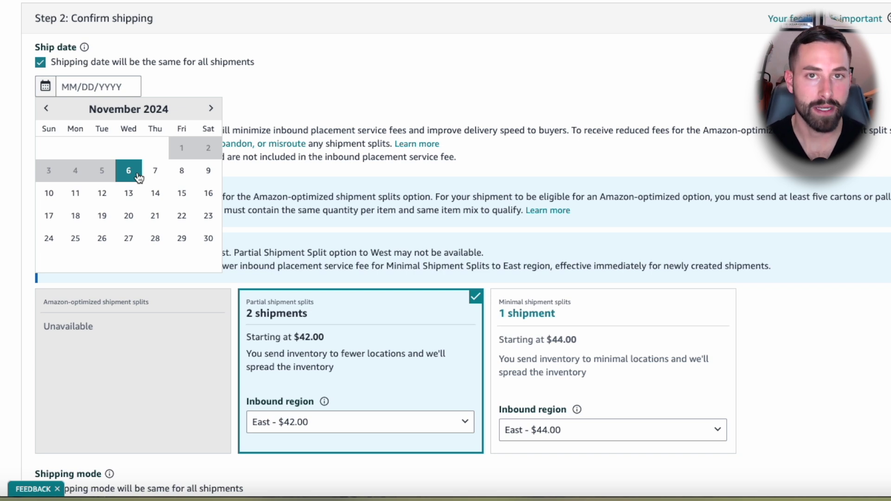
left_click(181, 178)
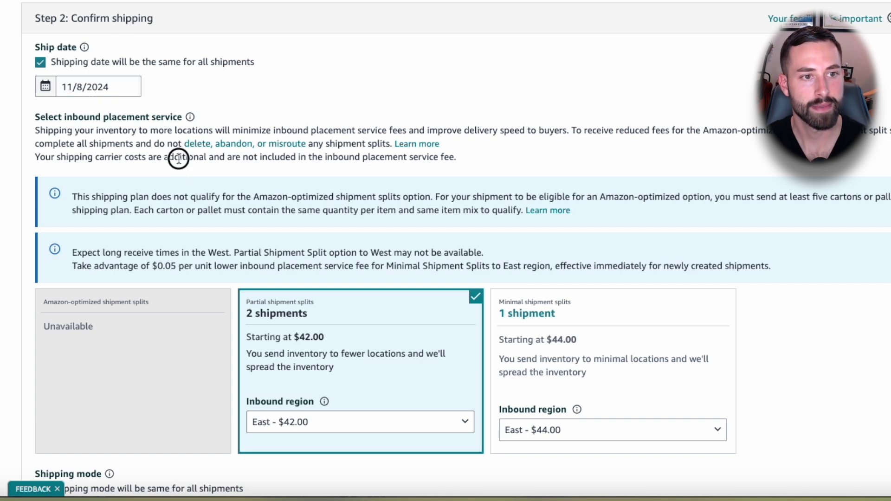
Compare the partial and minimal shipment split options, including their inbound regions, placement fees and shipping costs.
scroll(123, 142, "down", 1)
scroll(123, 142, "down", 3)
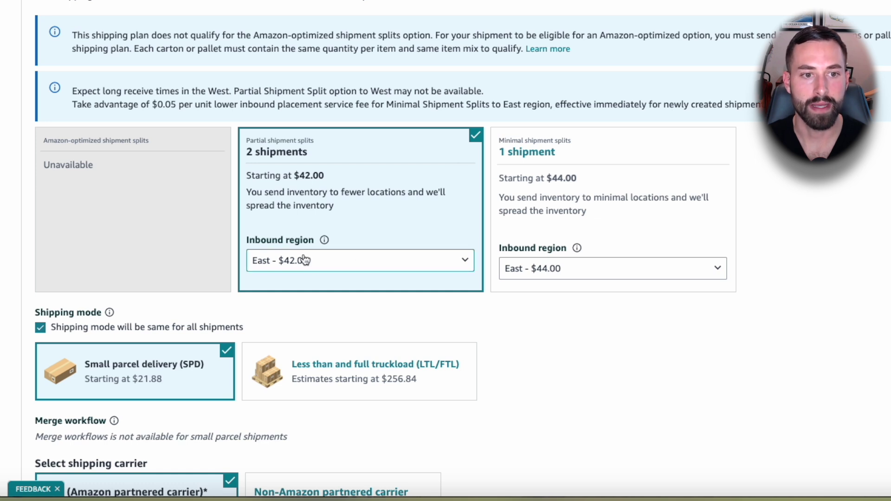
left_click(328, 265)
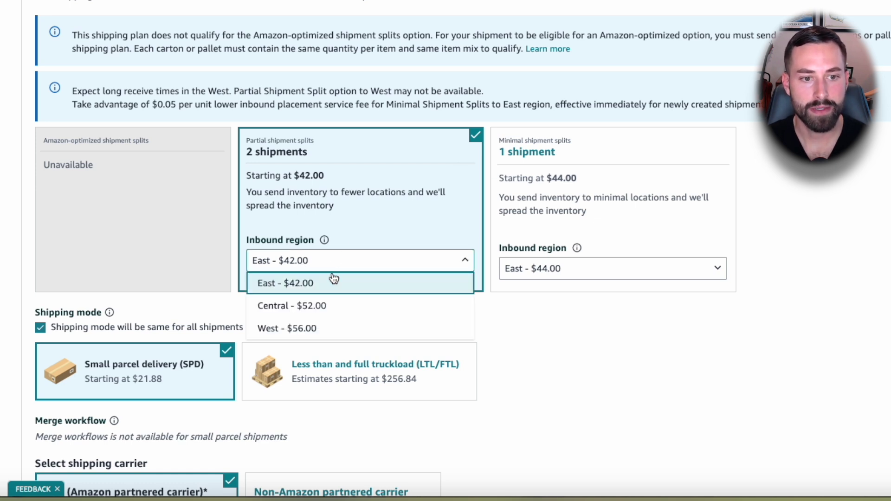
left_click(338, 222)
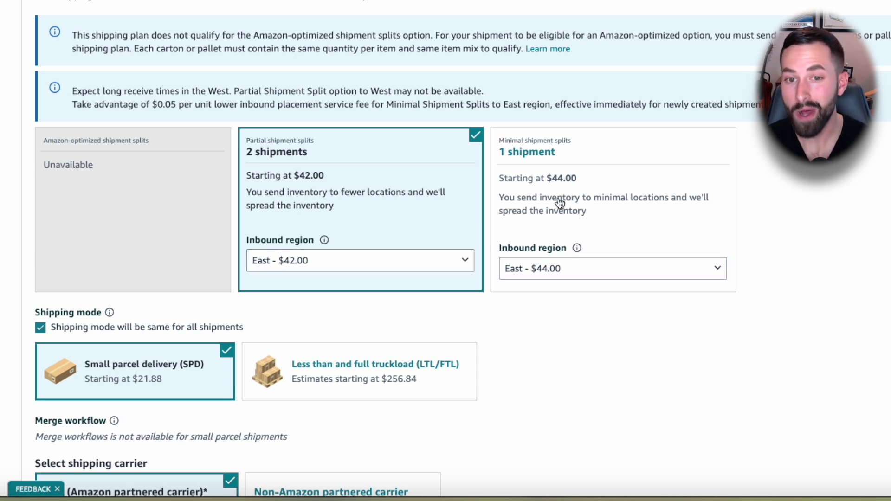
left_click(603, 165)
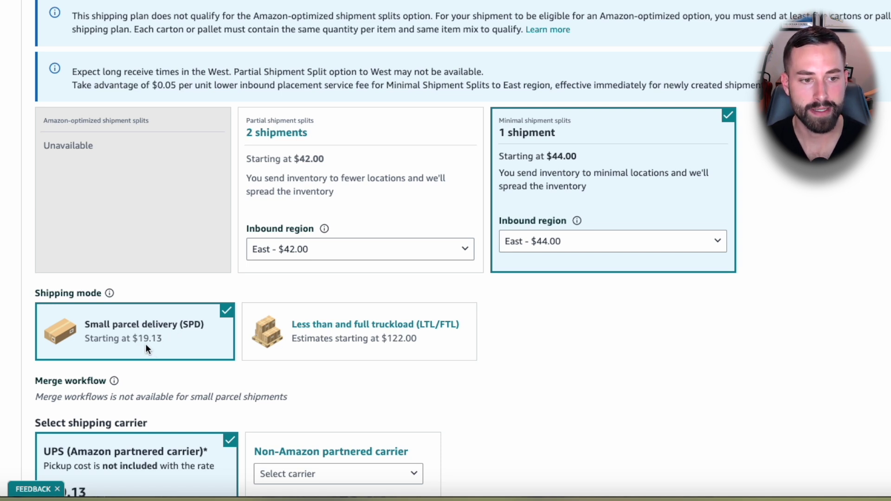
left_click(371, 137)
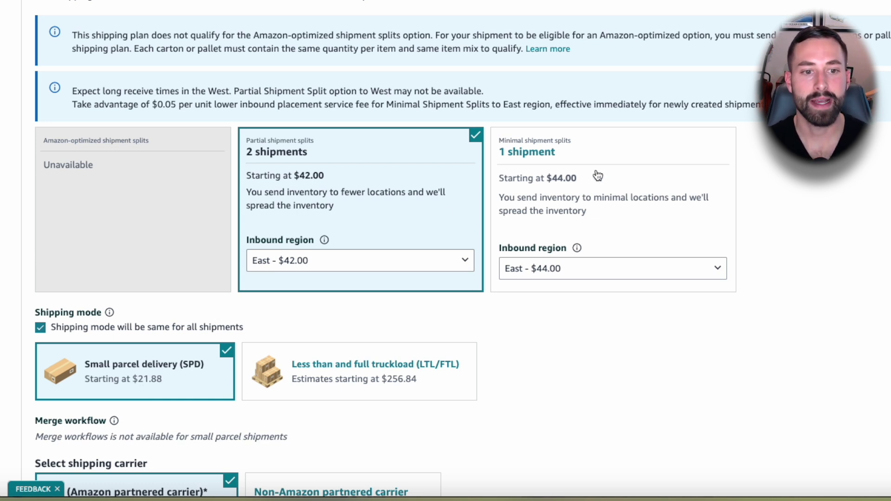
left_click(576, 248)
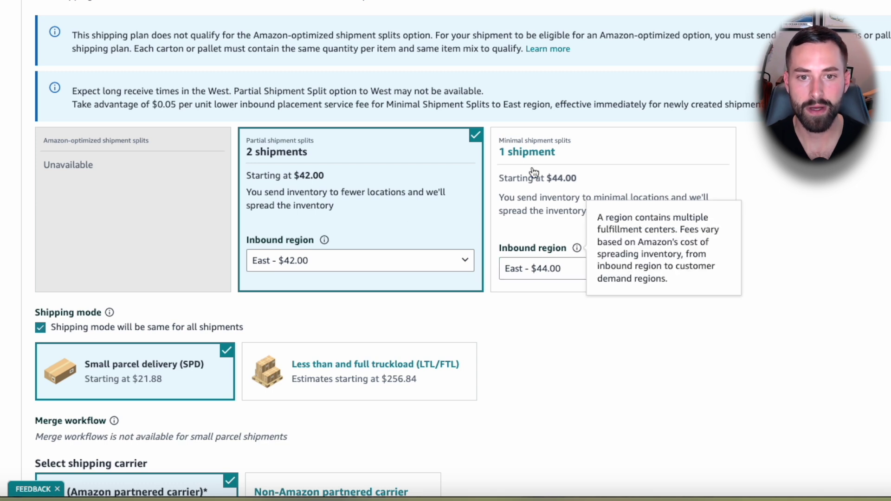
Choose minimal shipment splits as the inbound placement service with East as the inbound region.
left_click(594, 155)
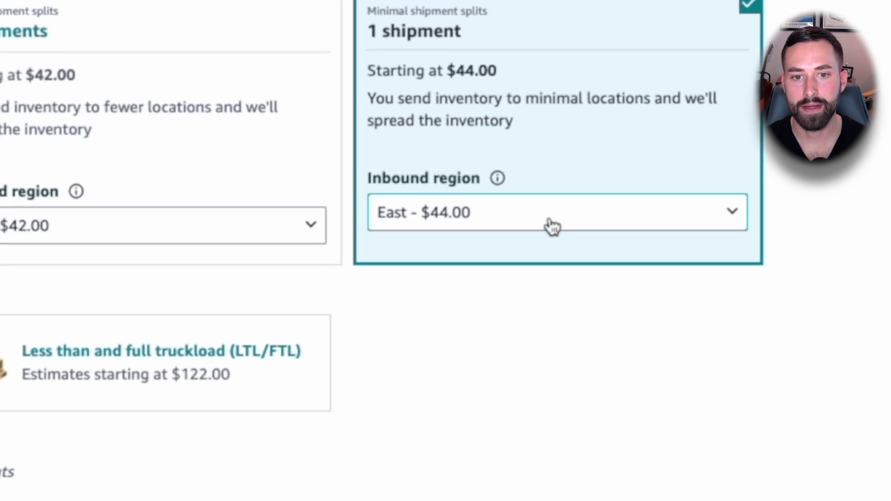
left_click(609, 247)
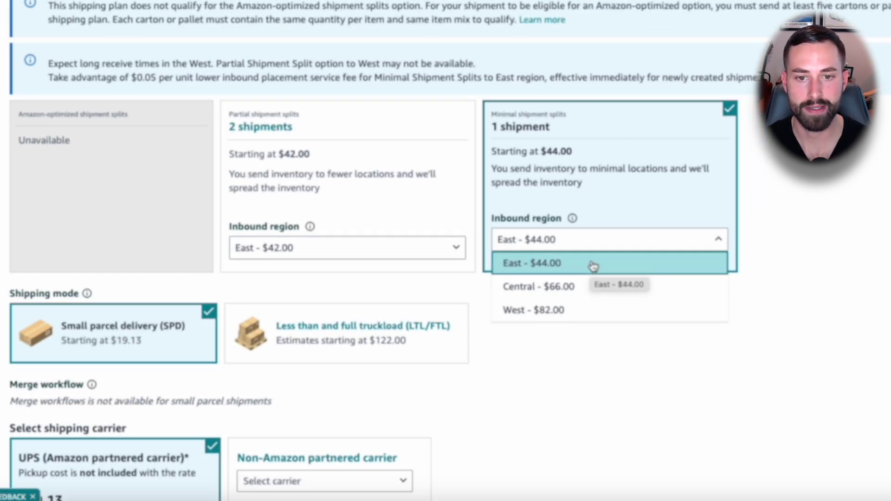
left_click(527, 254)
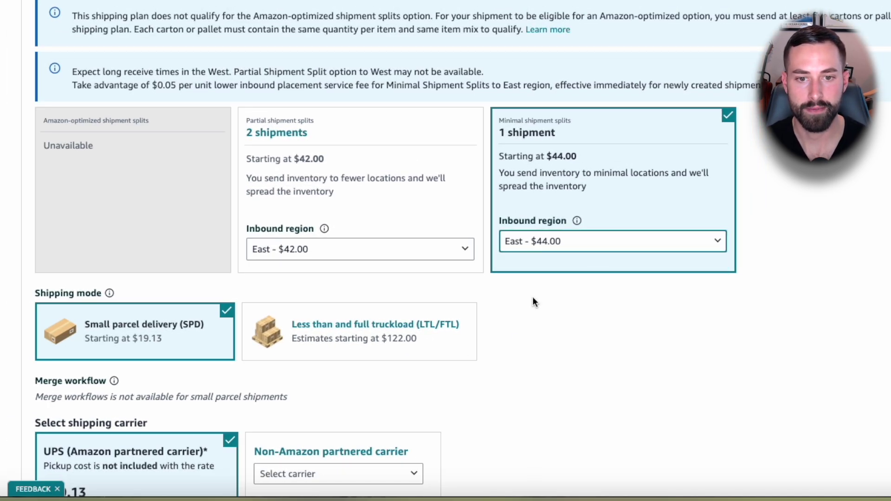
Review the shipping modes and the available Amazon partnered and non-Amazon partnered carriers.
scroll(546, 171, "down", 3)
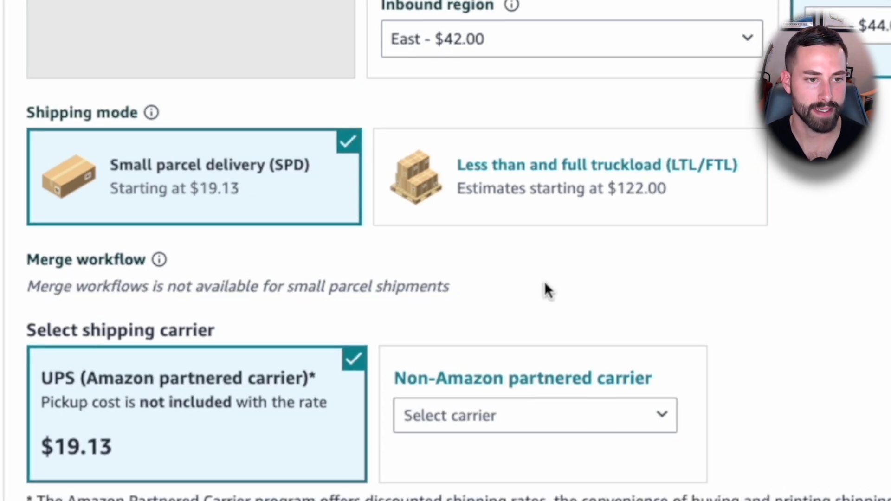
scroll(506, 192, "down", 3)
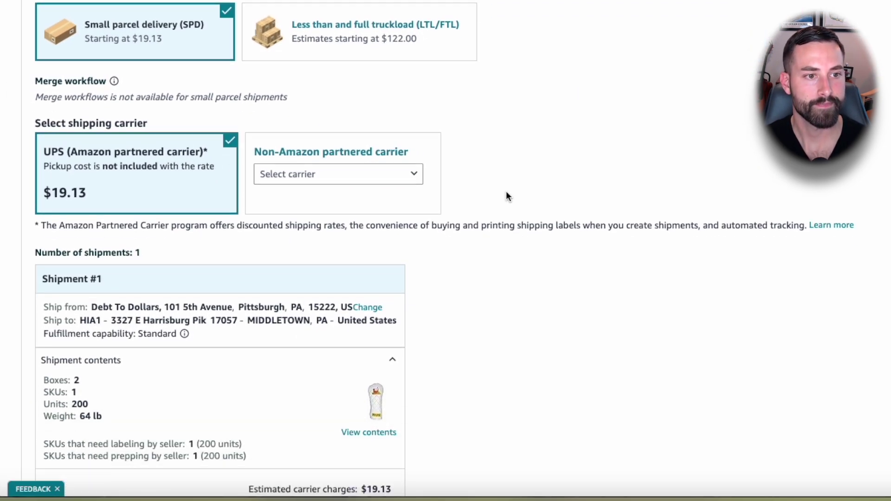
scroll(507, 194, "up", 1)
scroll(507, 194, "down", 2)
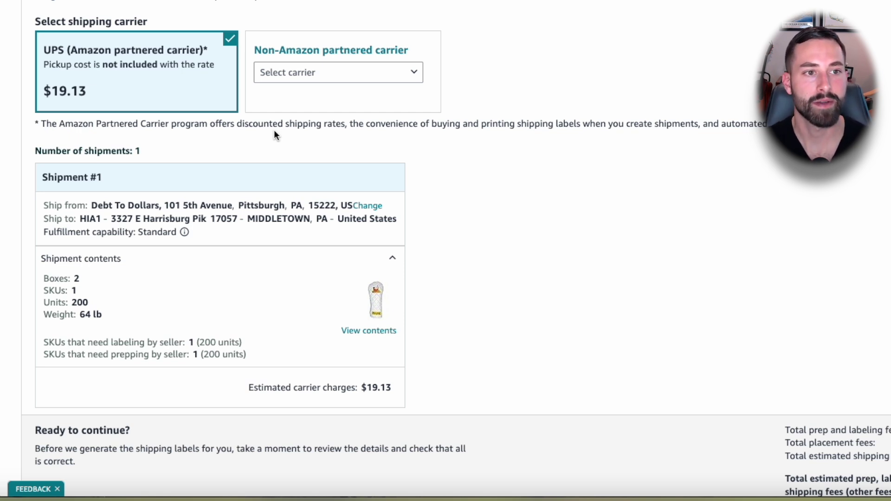
left_click(344, 72)
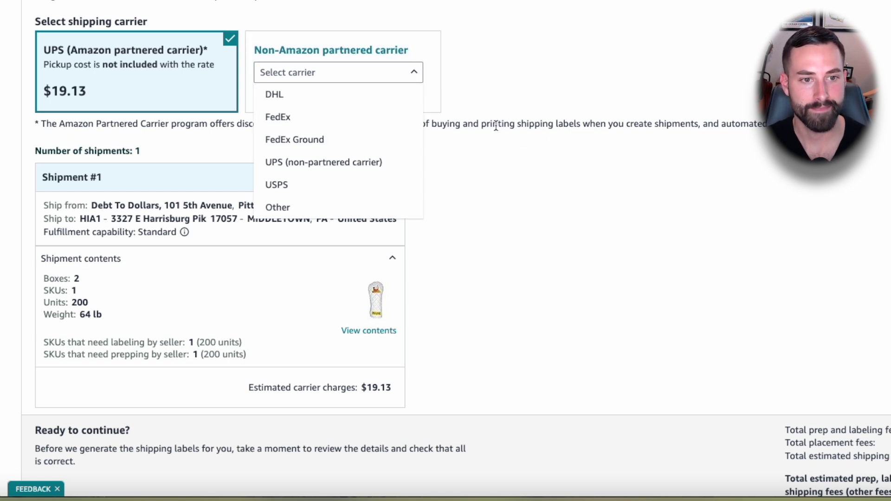
Check the ship-from and ship-to addresses and the contents of Shipment #1.
scroll(496, 125, "down", 3)
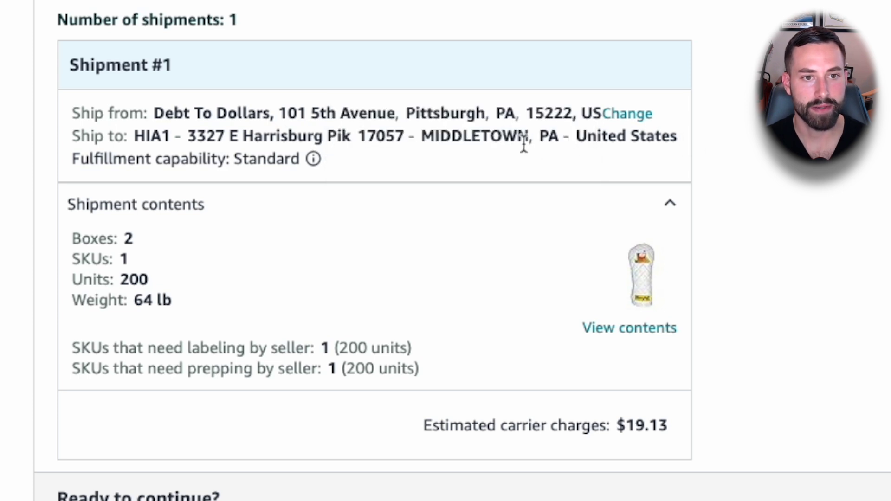
left_click_drag(407, 114, 514, 114)
left_click(514, 114)
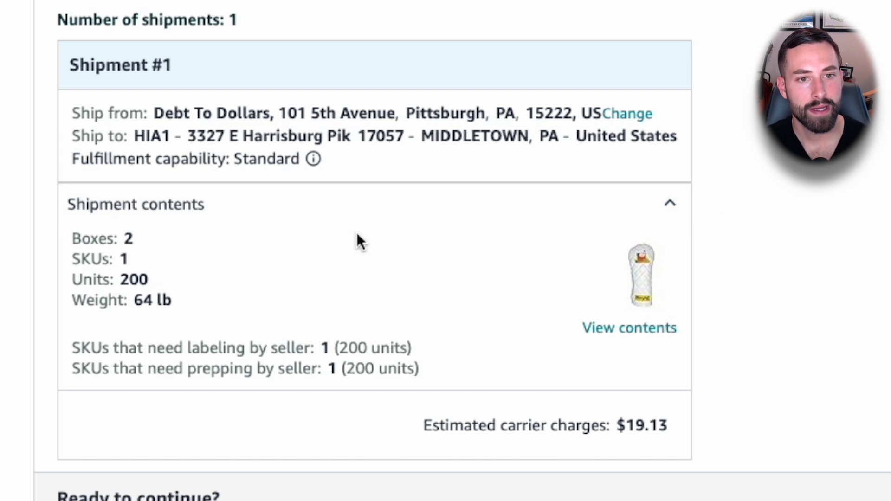
Review the SKU count, unit quantity and total weight listed in the contents of Shipment #1.
left_click_drag(73, 234, 70, 259)
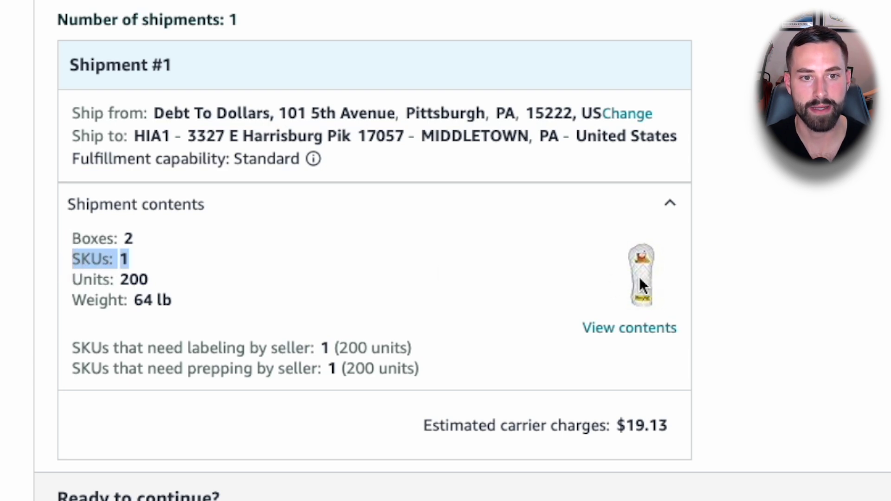
triple_click(112, 279)
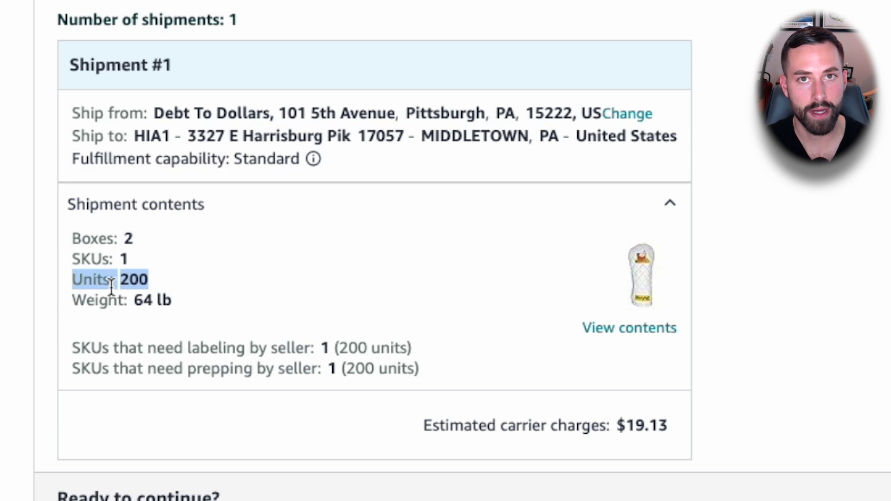
left_click_drag(73, 302, 194, 318)
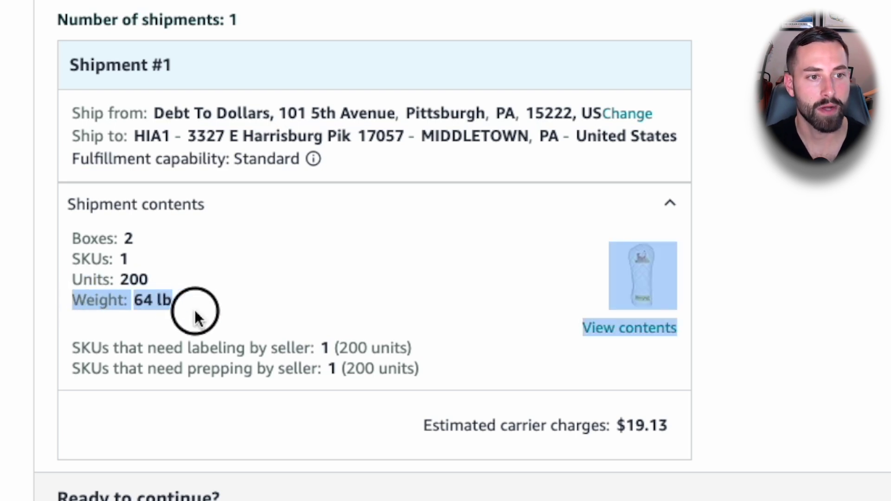
left_click(174, 302)
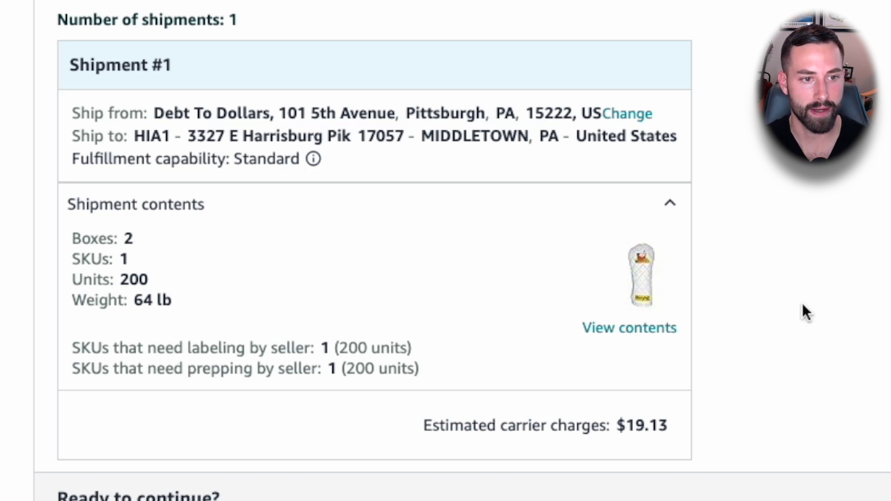
scroll(597, 246, "up", 10)
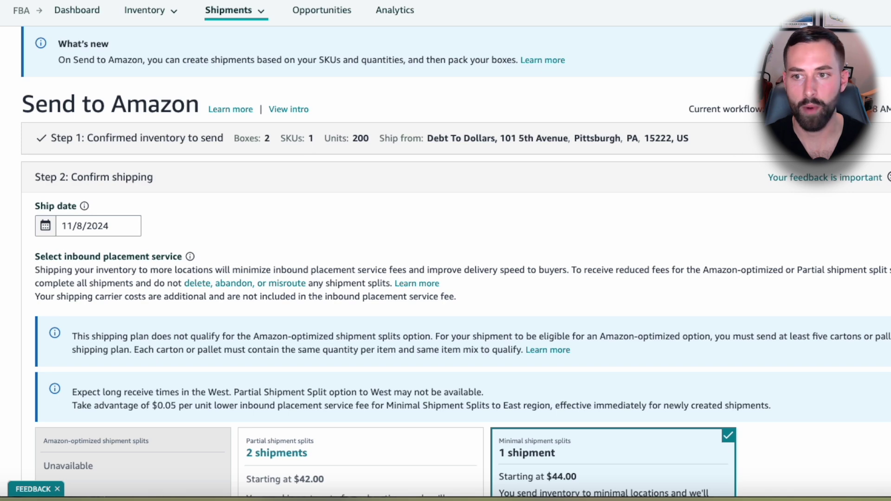
Review the placement, shipping and combined fee totals, and accept the charges to confirm shipping.
scroll(488, 256, "down", 10)
scroll(491, 250, "down", 7)
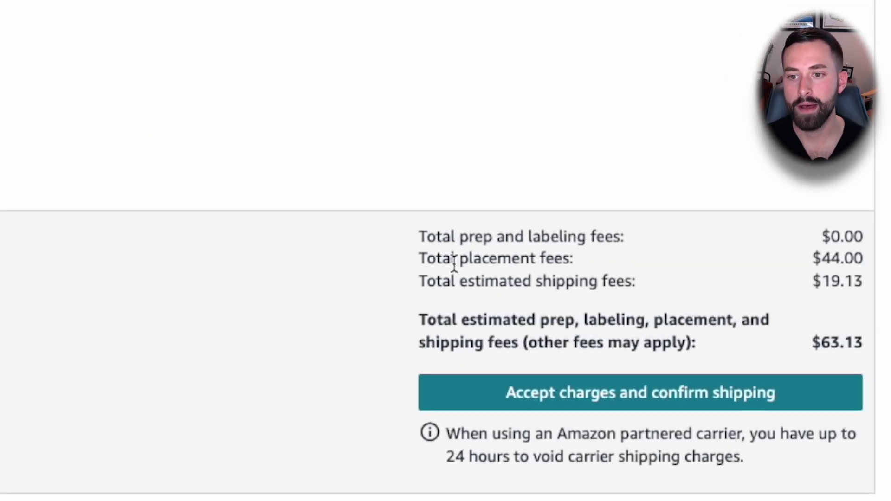
left_click(840, 262)
left_click_drag(837, 259, 853, 255)
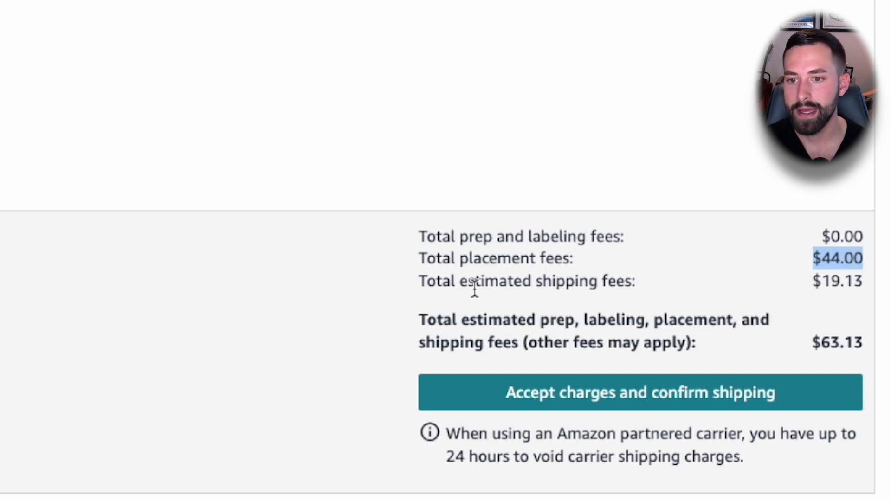
double_click(837, 281)
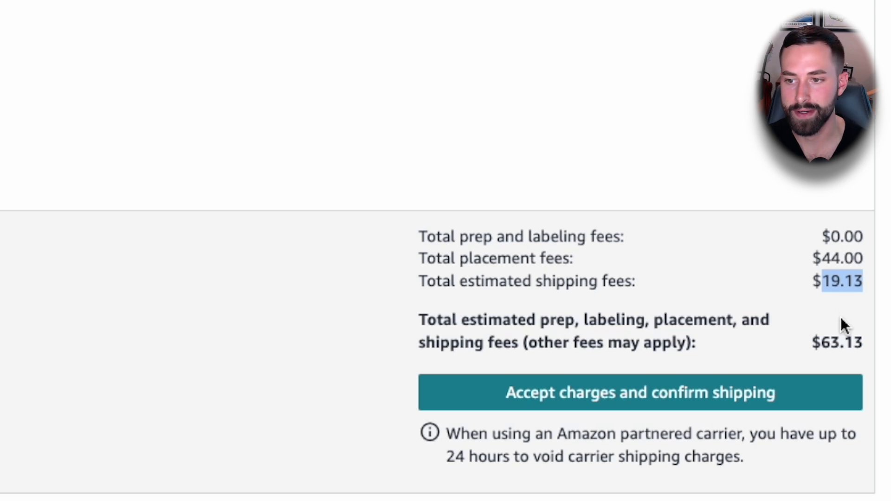
left_click_drag(814, 343, 857, 346)
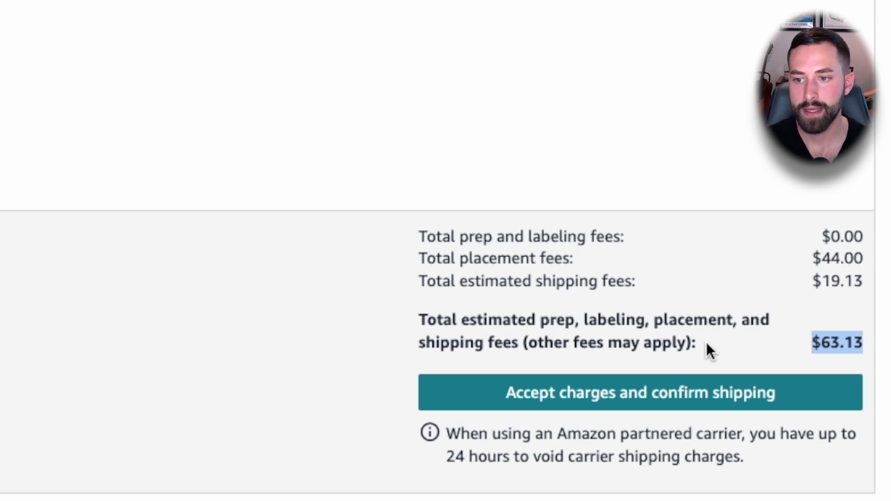
left_click(666, 394)
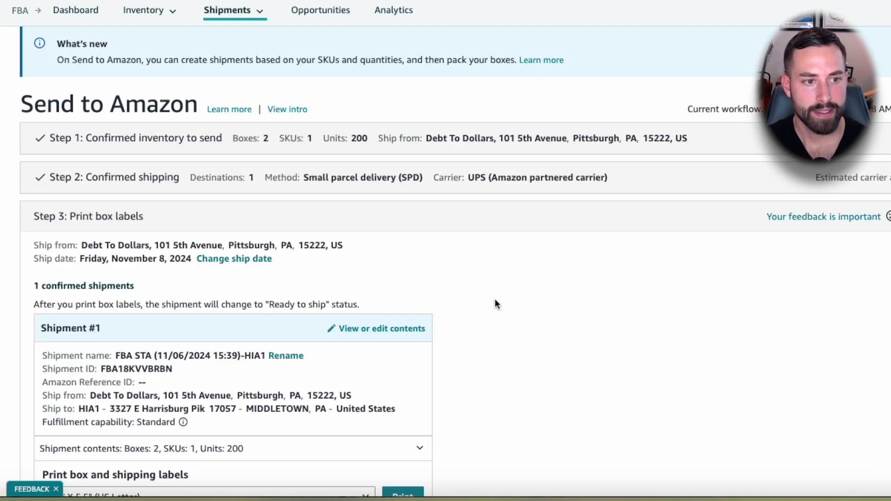
Print the box and shipping labels for Shipment #1 in the 8.5" X 5.5" (US Letter) format.
scroll(494, 299, "down", 3)
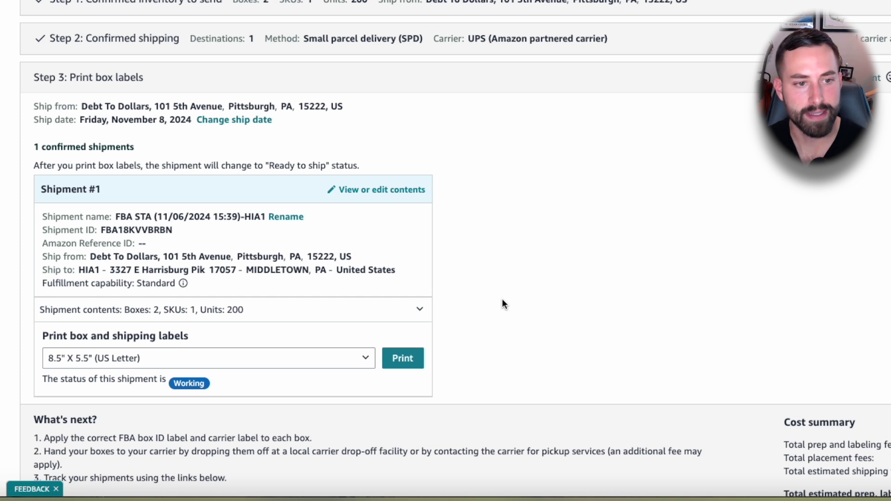
scroll(488, 296, "down", 1)
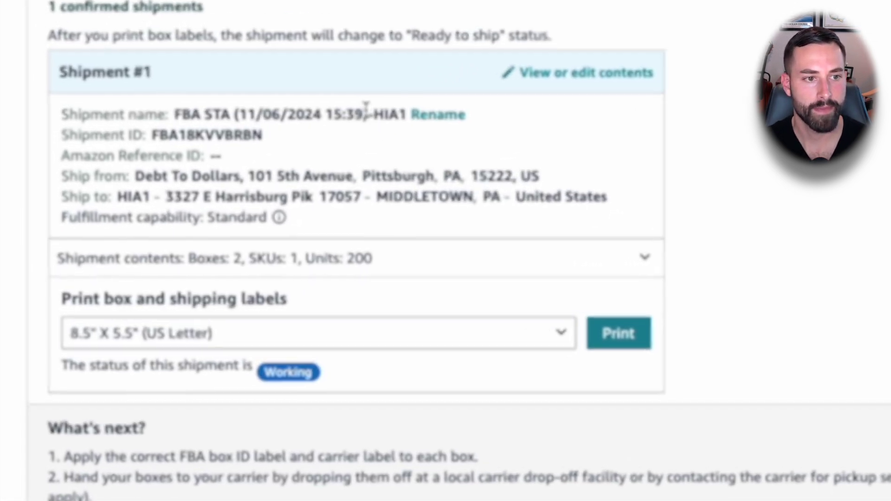
left_click(153, 322)
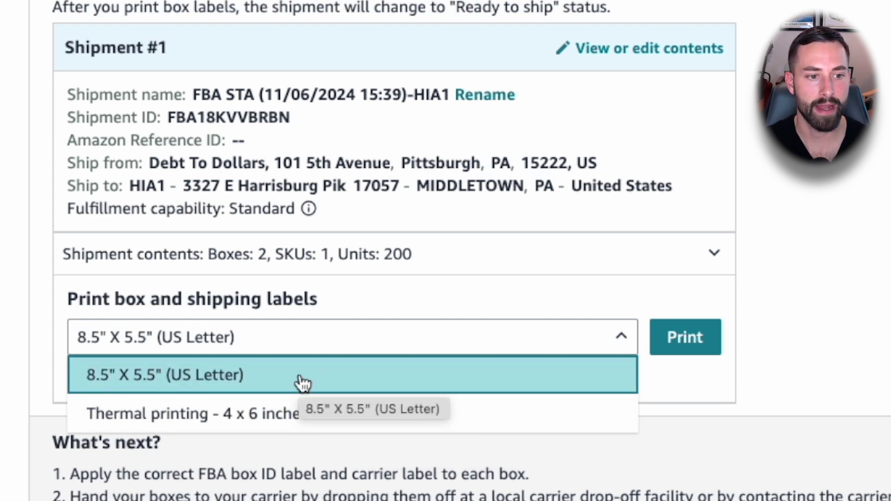
left_click(307, 383)
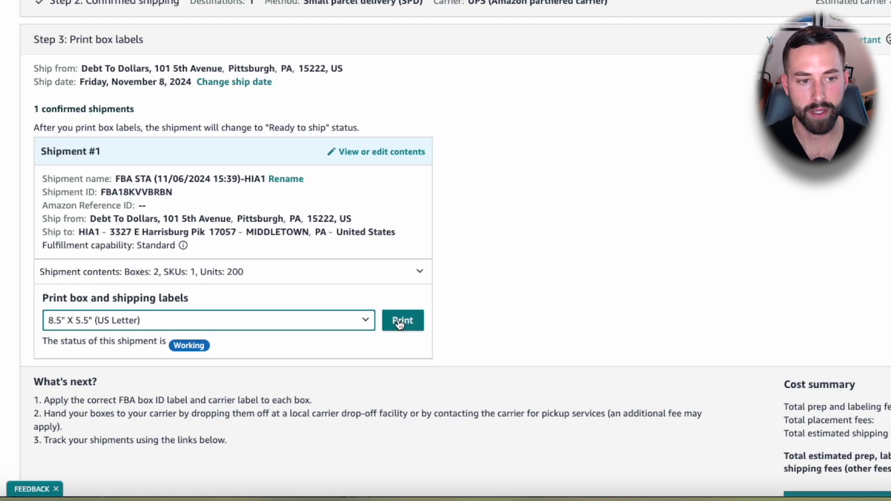
left_click(400, 322)
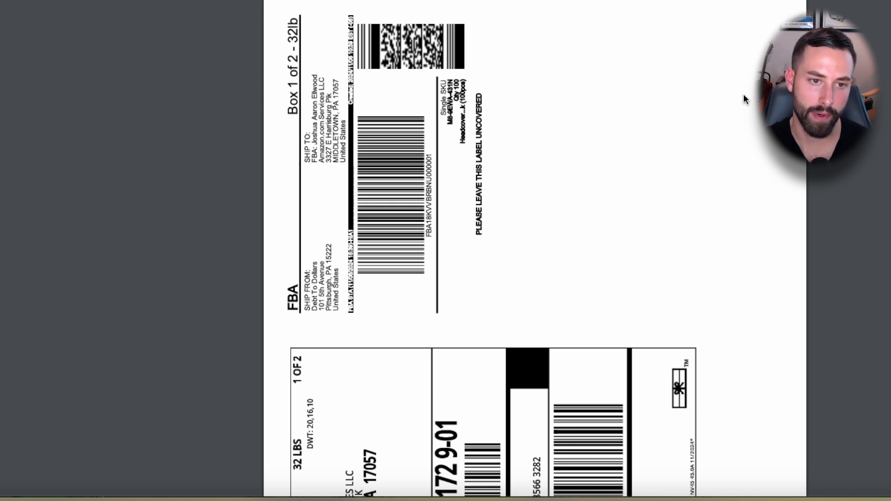
Rotate the label PDF so the UPS and FBA labels read upright.
key("ctrl+bracketleft")
key("ctrl+bracketleft")
key("ctrl+bracketleft")
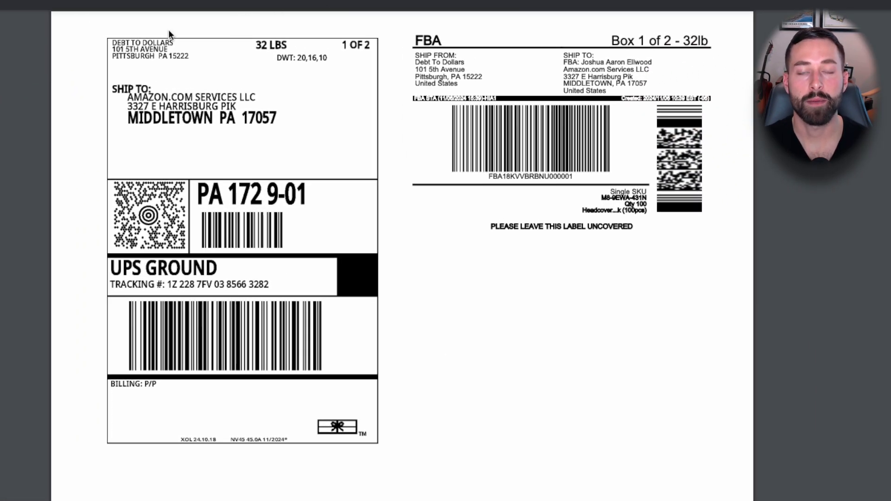
Examine the UPS and FBA labels for both boxes, including box numbering, SKU and quantity per box.
scroll(70, 95, "down", 3)
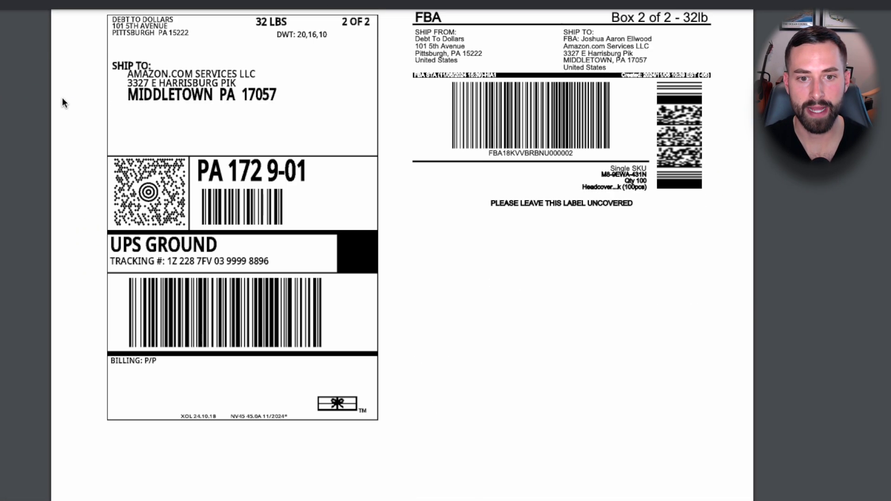
scroll(61, 99, "up", 3)
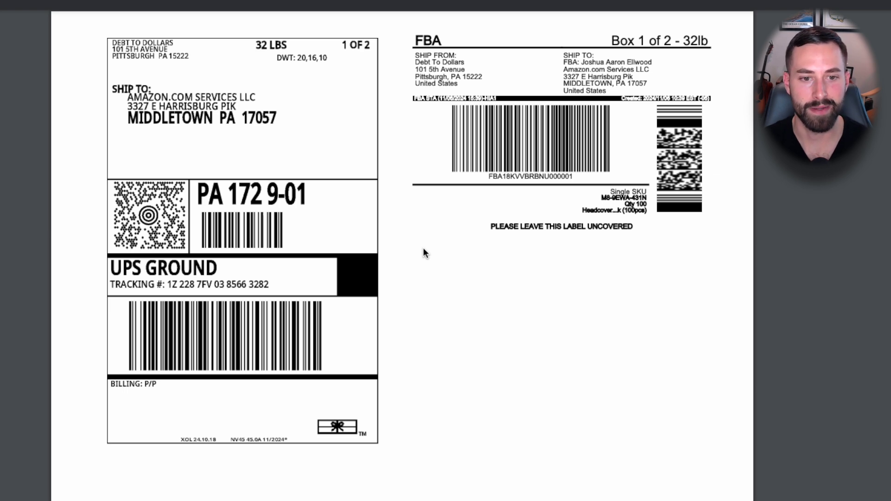
scroll(423, 251, "down", 8)
scroll(407, 258, "down", 3)
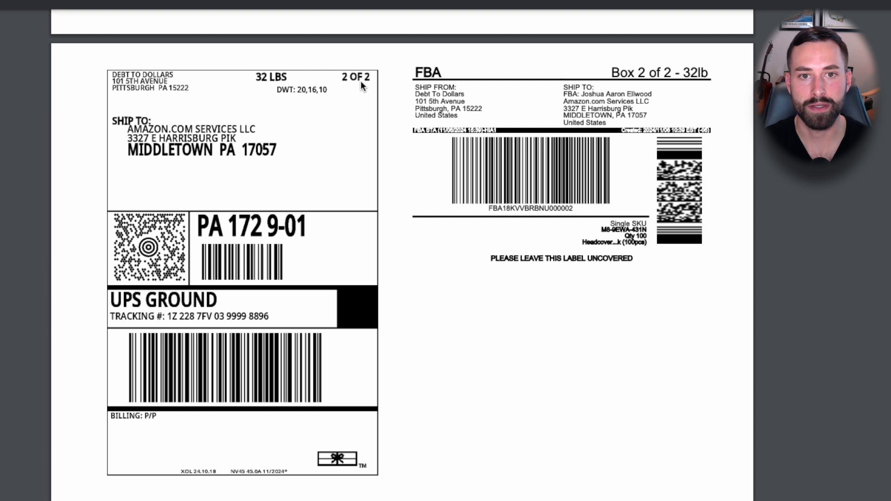
scroll(346, 175, "down", 1)
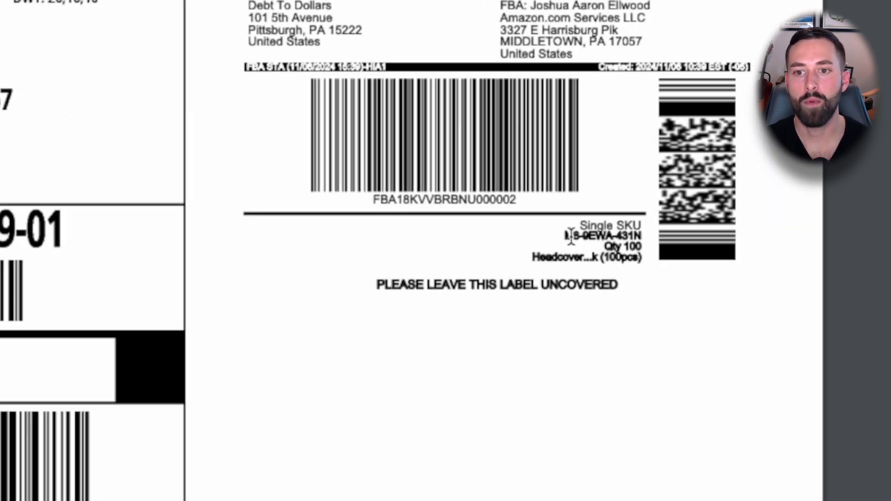
left_click_drag(598, 250, 633, 251)
triple_click(633, 249)
left_click(651, 310)
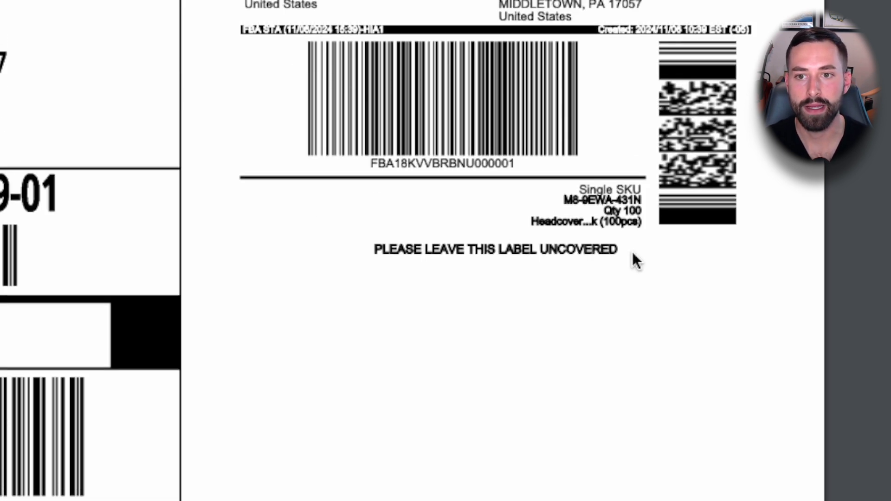
scroll(635, 261, "up", 1)
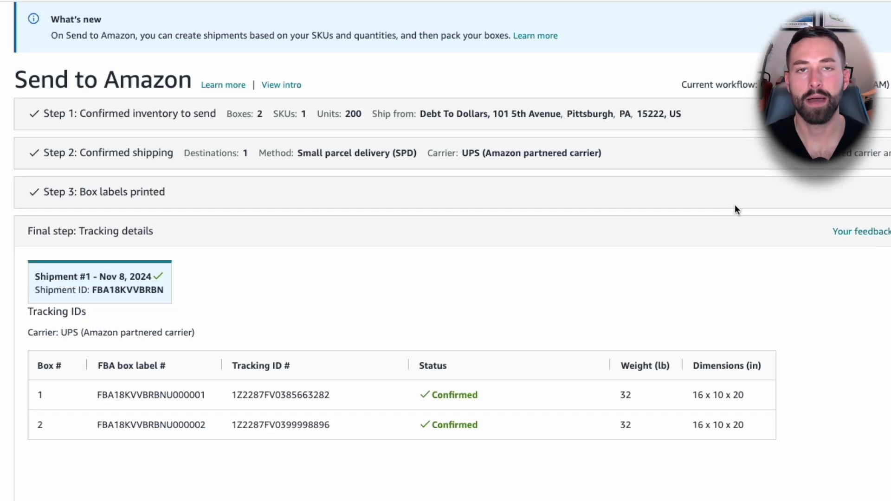
Review the tracking details of Shipment #1, including each box's tracking ID, status, weight and dimensions, and the cost summary.
scroll(734, 204, "down", 1)
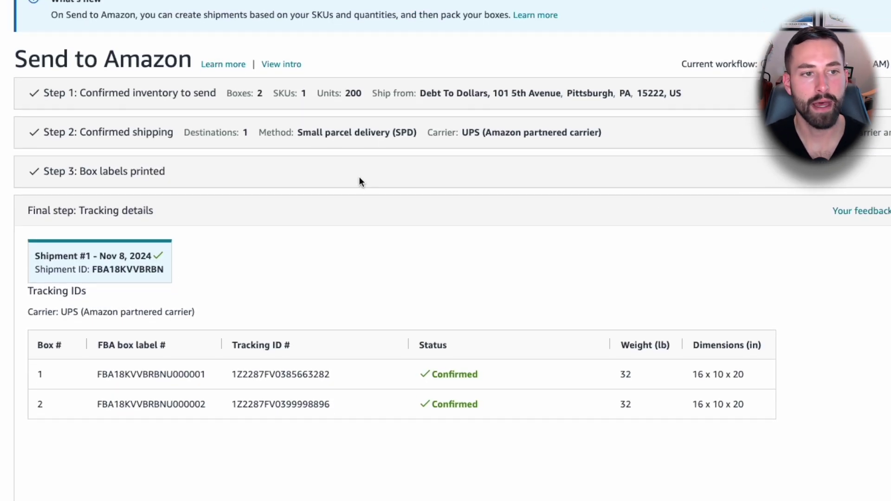
scroll(307, 181, "down", 1)
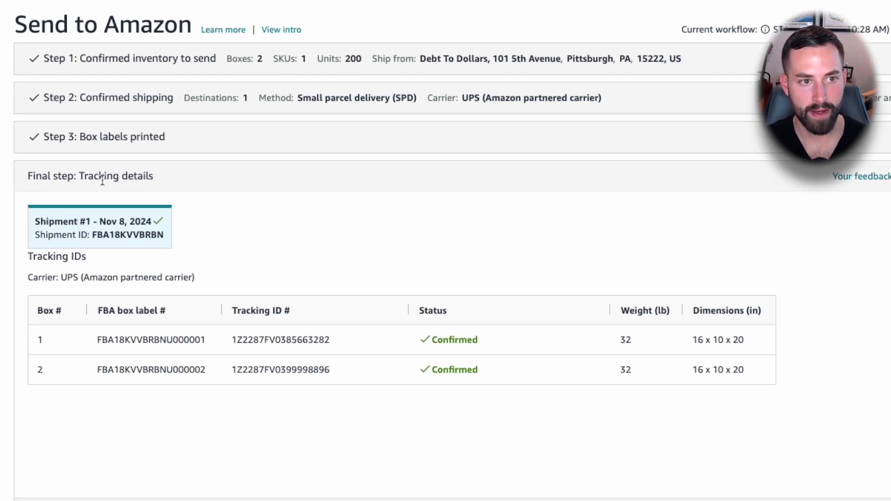
scroll(346, 218, "down", 1)
left_click(278, 308)
double_click(279, 309)
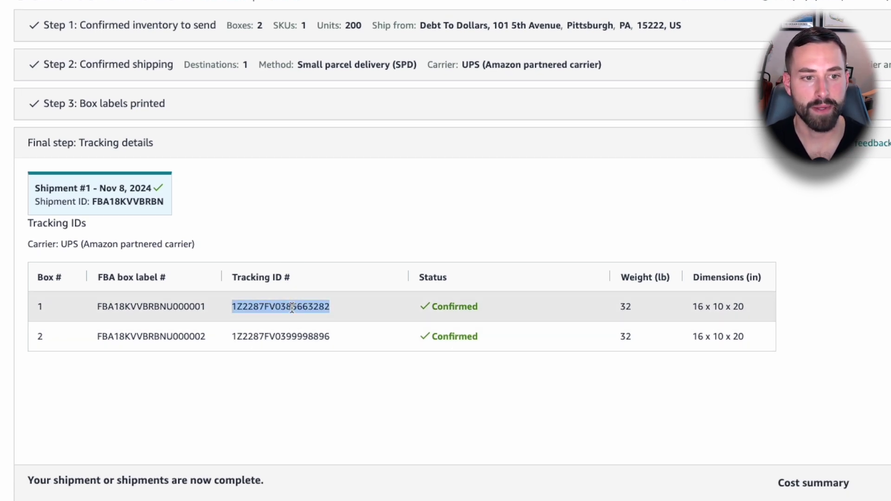
left_click(296, 241)
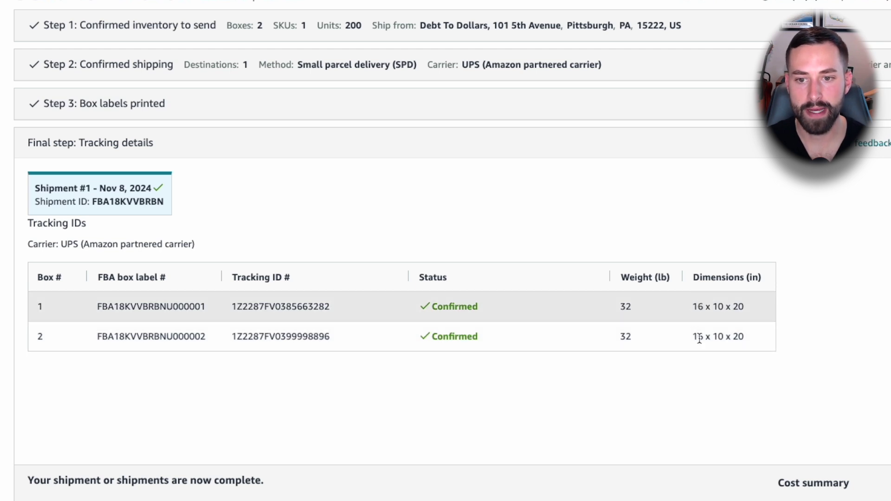
scroll(650, 370, "down", 4)
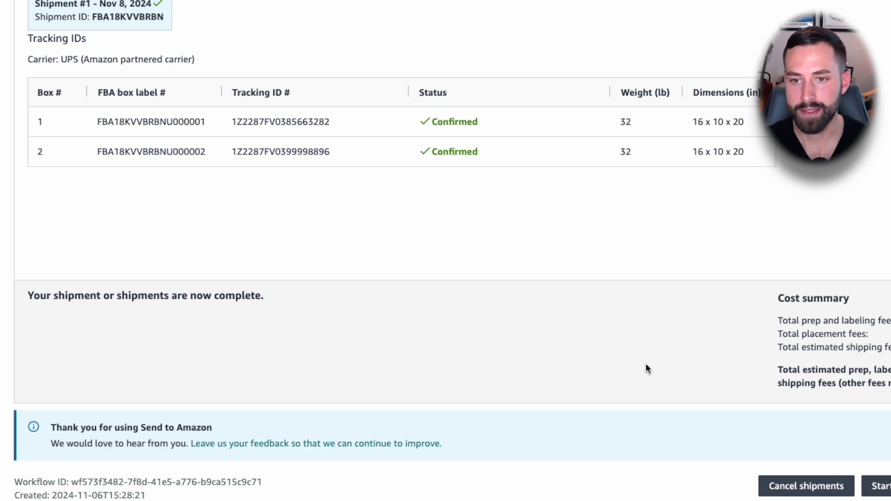
scroll(645, 363, "up", 7)
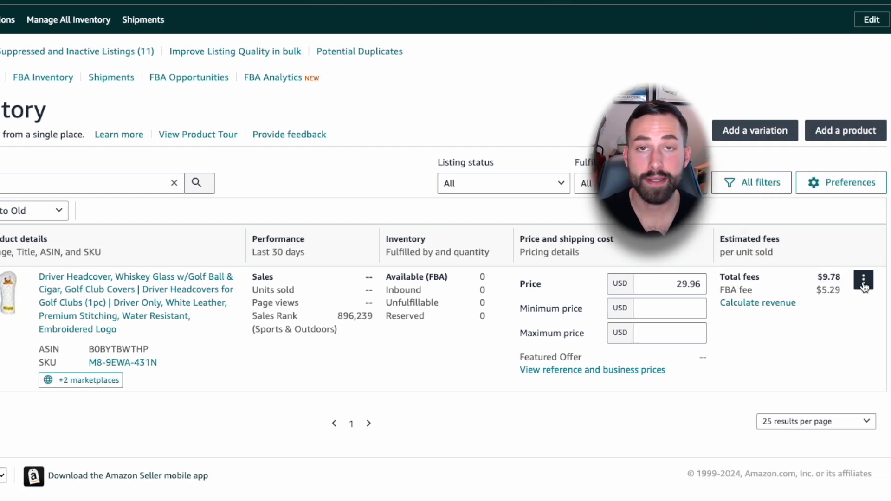
Open item label printing for the driver headcover listing and set the number of labels to 200.
left_click(862, 283)
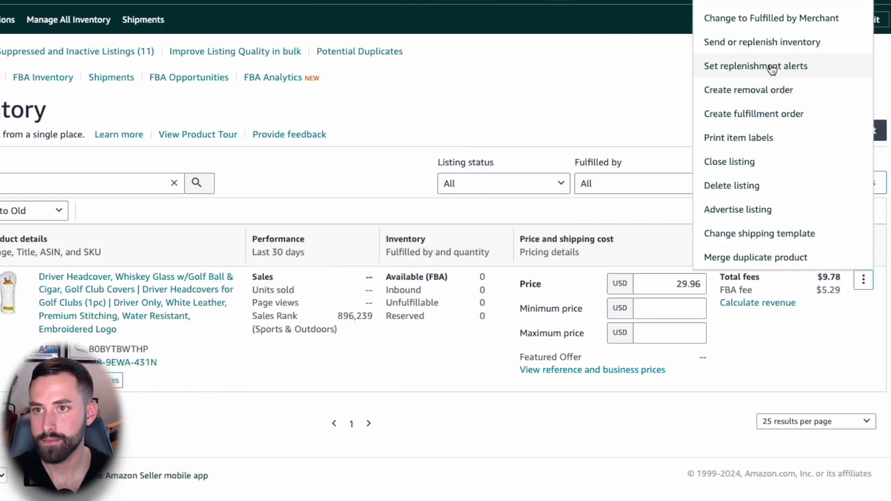
left_click(788, 144)
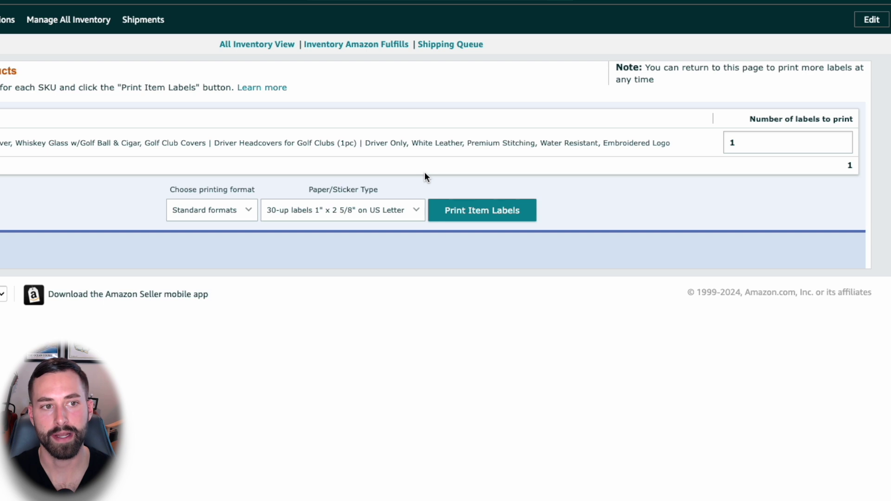
double_click(761, 138)
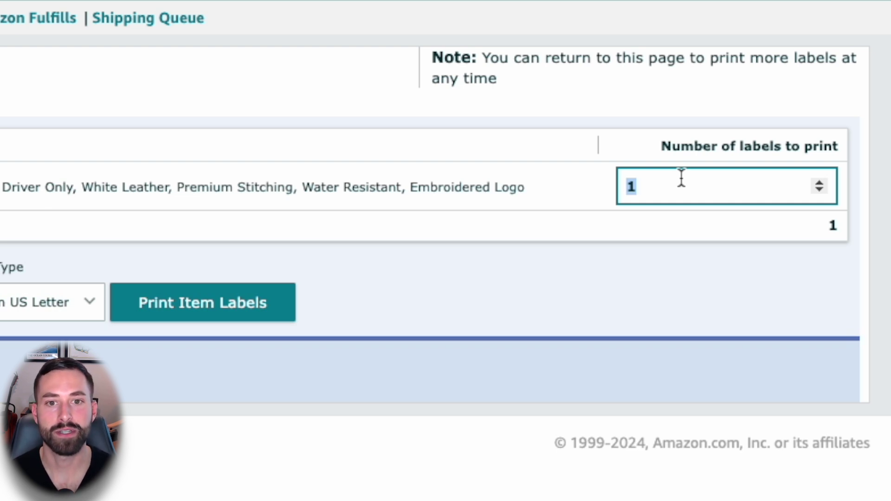
type("200")
left_click(628, 304)
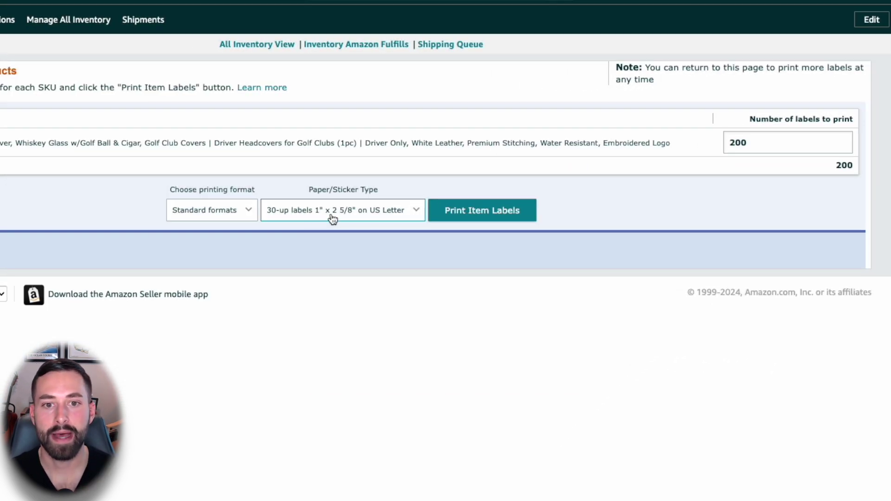
Print the item labels using the 30-up labels 1" x 2 5/8" on US Letter sticker type and acknowledge the barcode reminder.
left_click(332, 218)
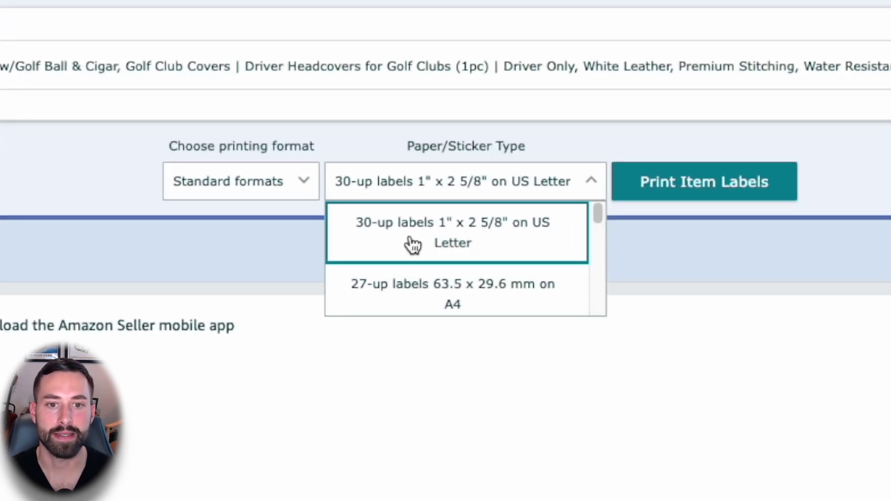
left_click(384, 240)
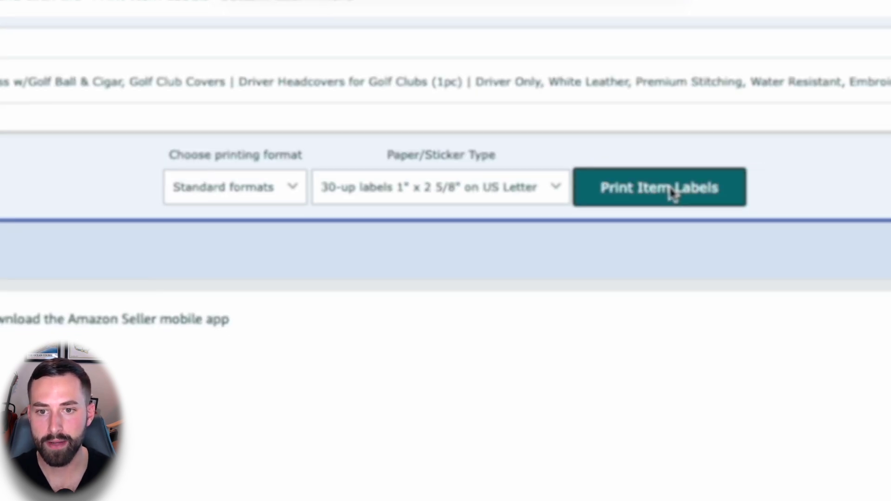
left_click(673, 194)
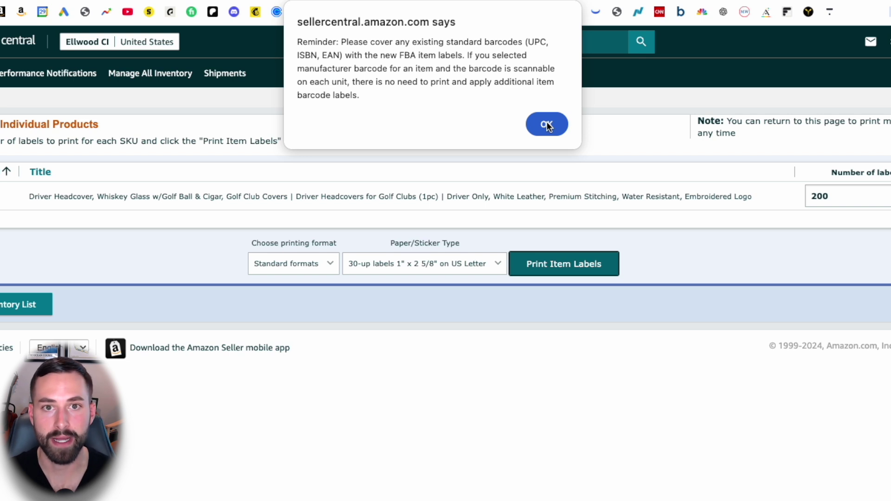
left_click(547, 125)
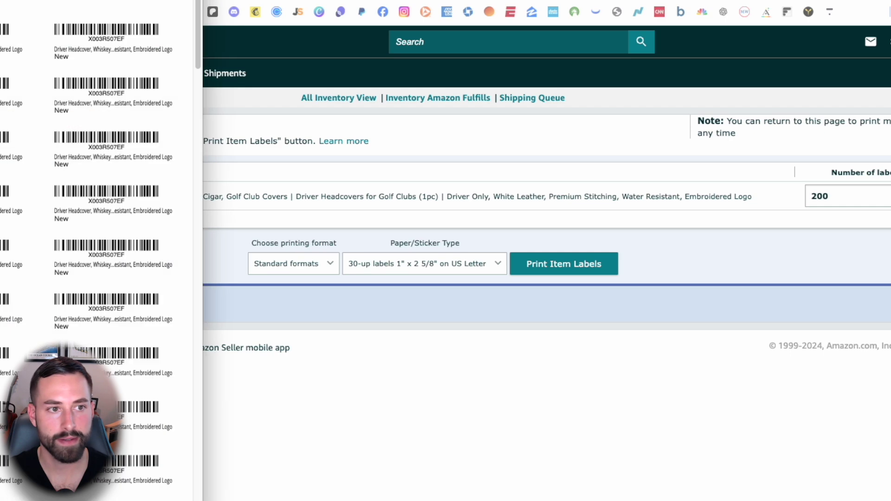
Bring the products.pdf window into view and examine the barcode number, product title and condition on its first item label.
left_click_drag(1, 1, 424, 1)
left_click(463, 2)
left_click(464, 2)
left_click(463, 2)
scroll(446, 180, "left", 5)
scroll(446, 180, "up", 4)
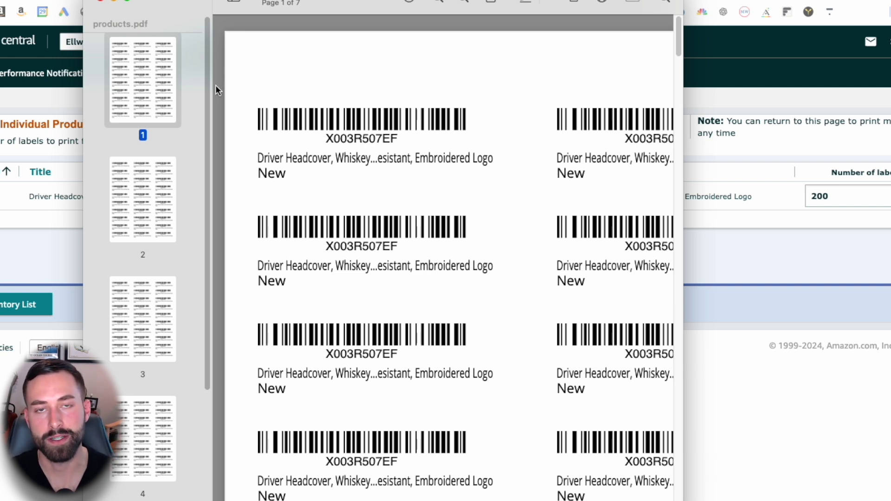
double_click(364, 139)
left_click_drag(258, 158, 493, 156)
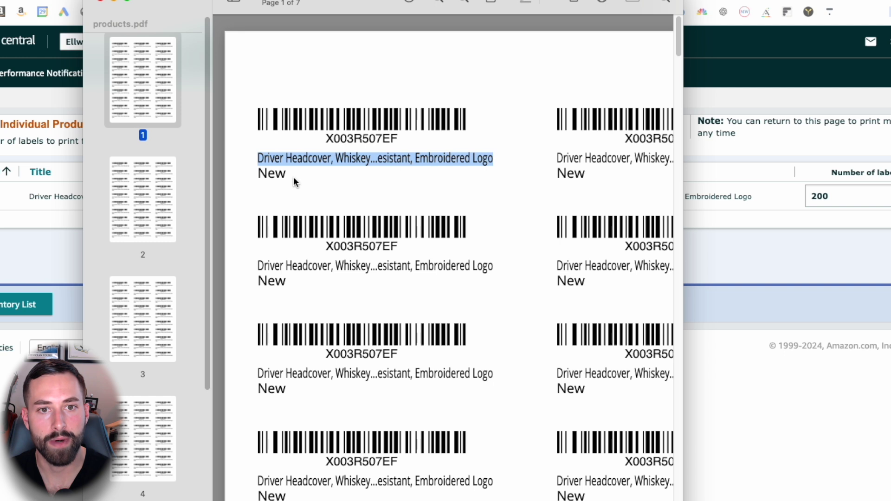
double_click(278, 174)
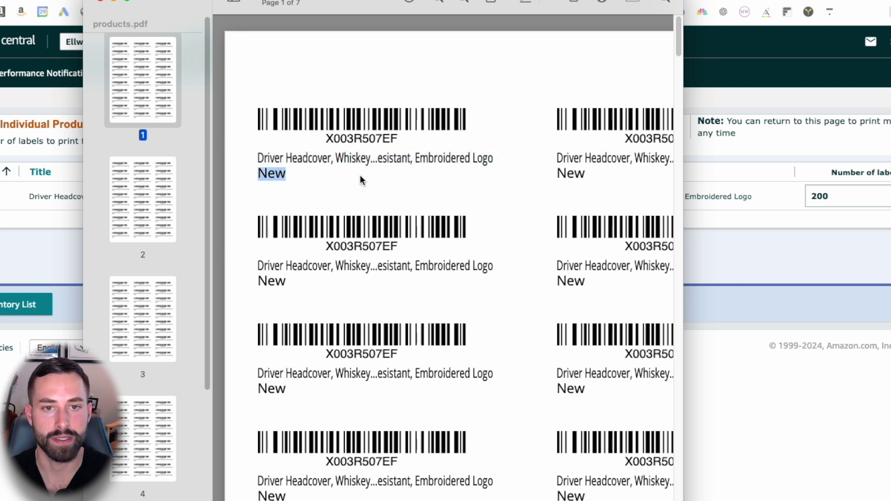
left_click(360, 180)
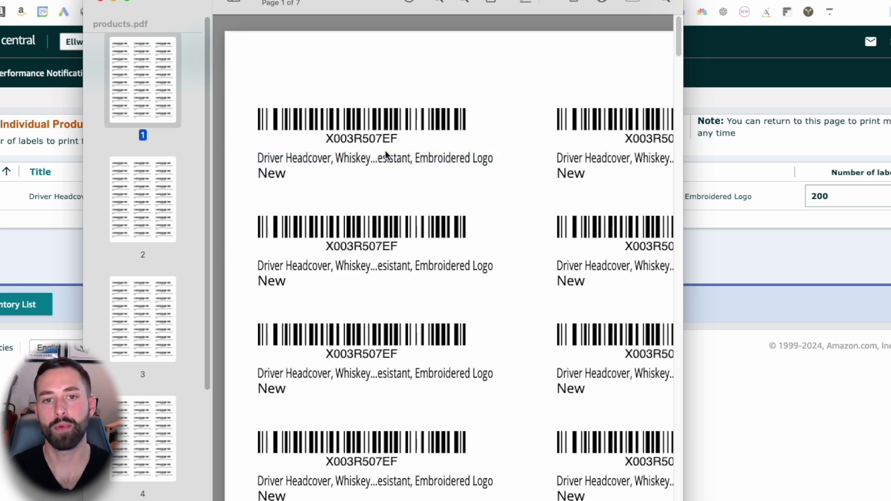